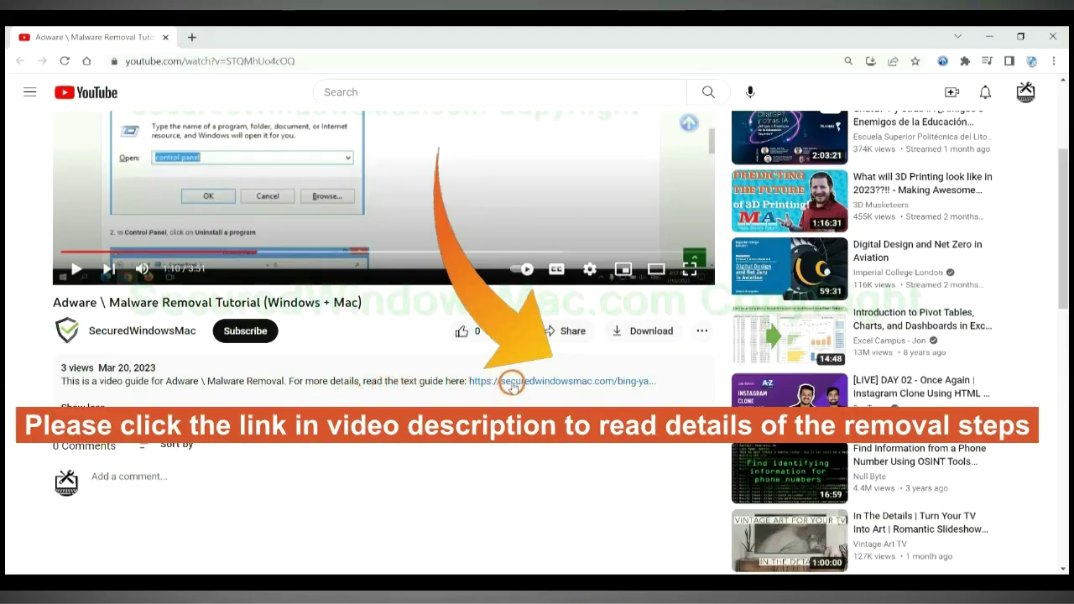
Step: Open the removal guide linked in the video description and go to its Instant Automatic Removal section
{"action": "left_click", "coordinate": [511, 382]}
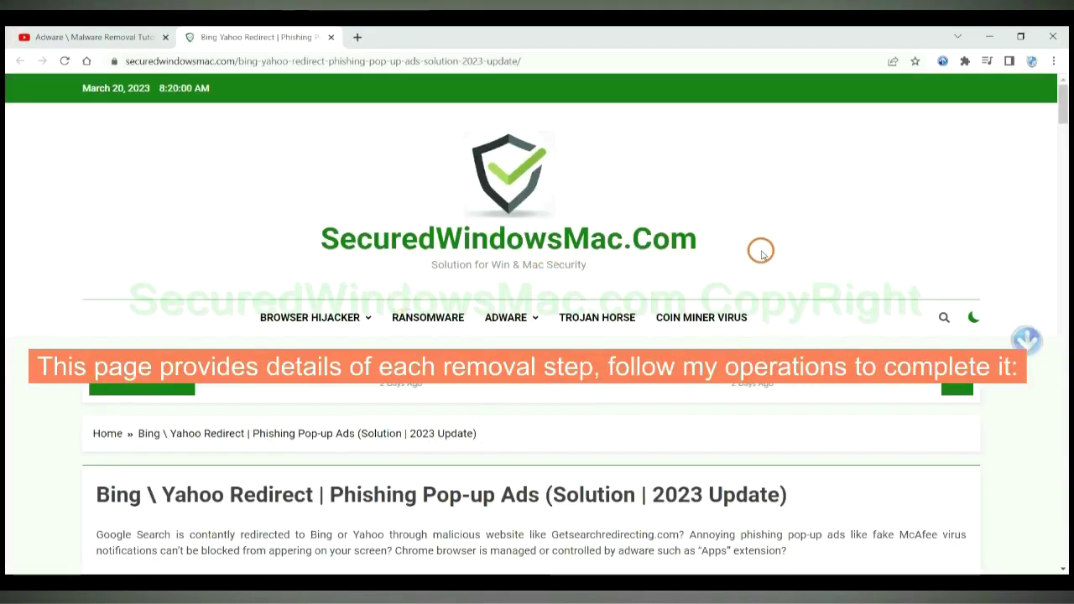
{"action": "scroll", "coordinate": [761, 251], "scroll_direction": "down", "scroll_amount": 15}
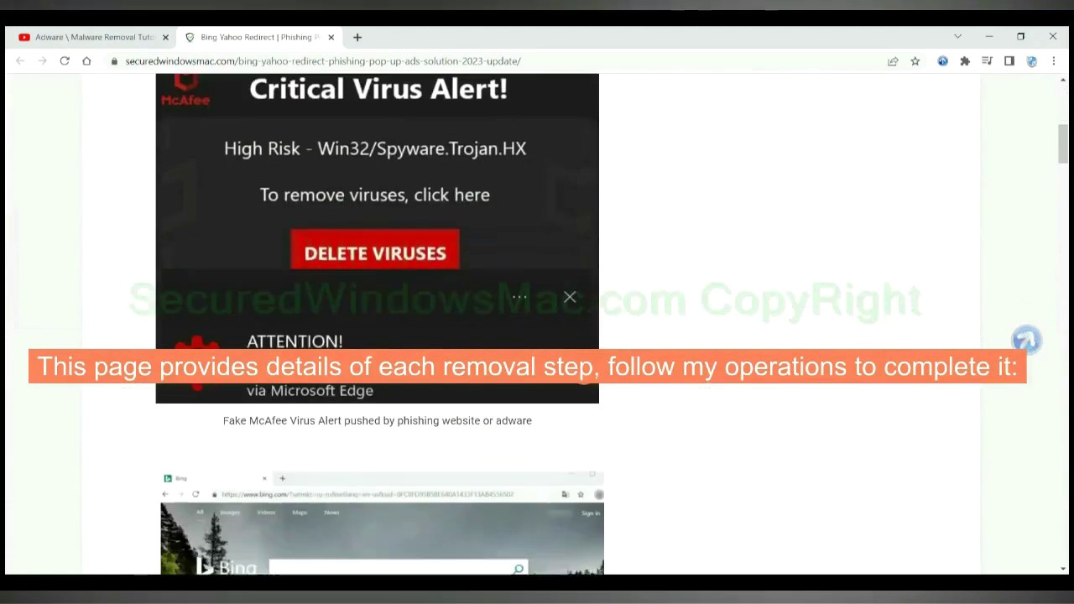
{"action": "scroll", "coordinate": [585, 375], "scroll_direction": "down", "scroll_amount": 3}
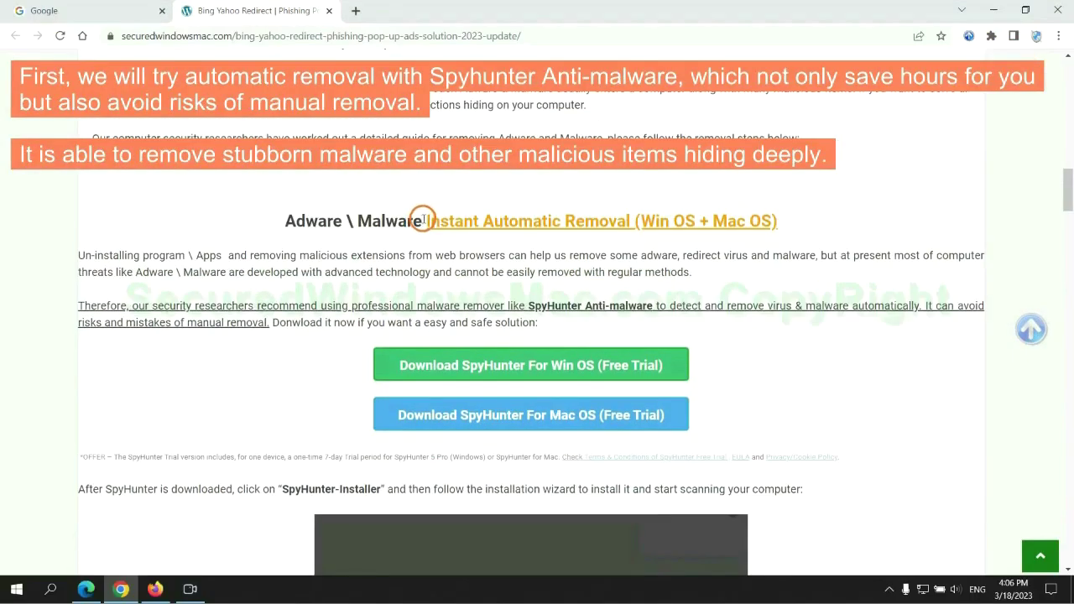
{"action": "left_click_drag", "start_coordinate": [423, 220], "coordinate": [629, 220]}
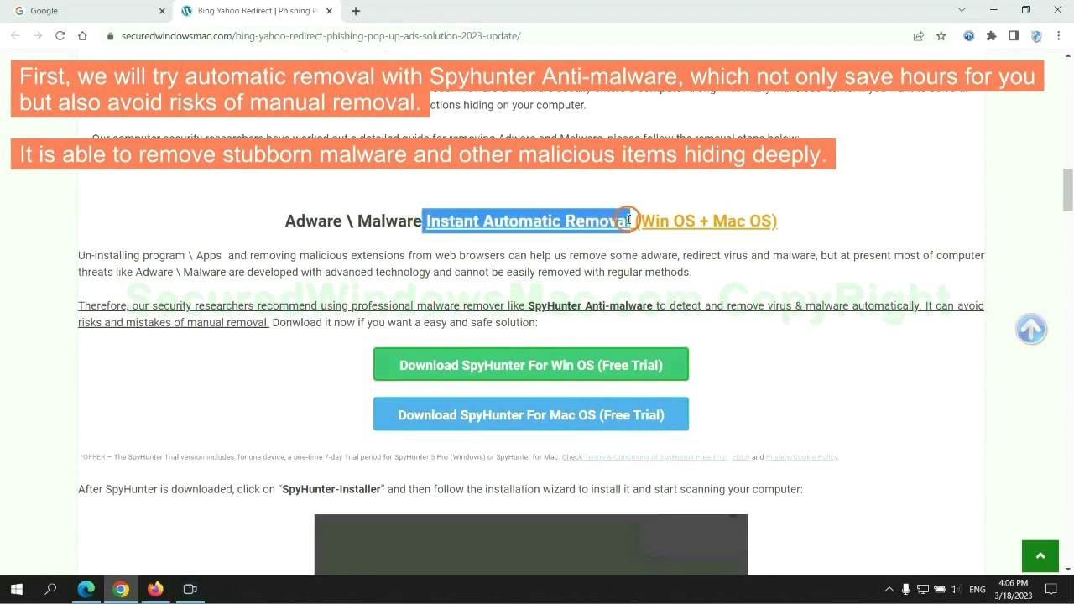
{"action": "left_click", "coordinate": [538, 187]}
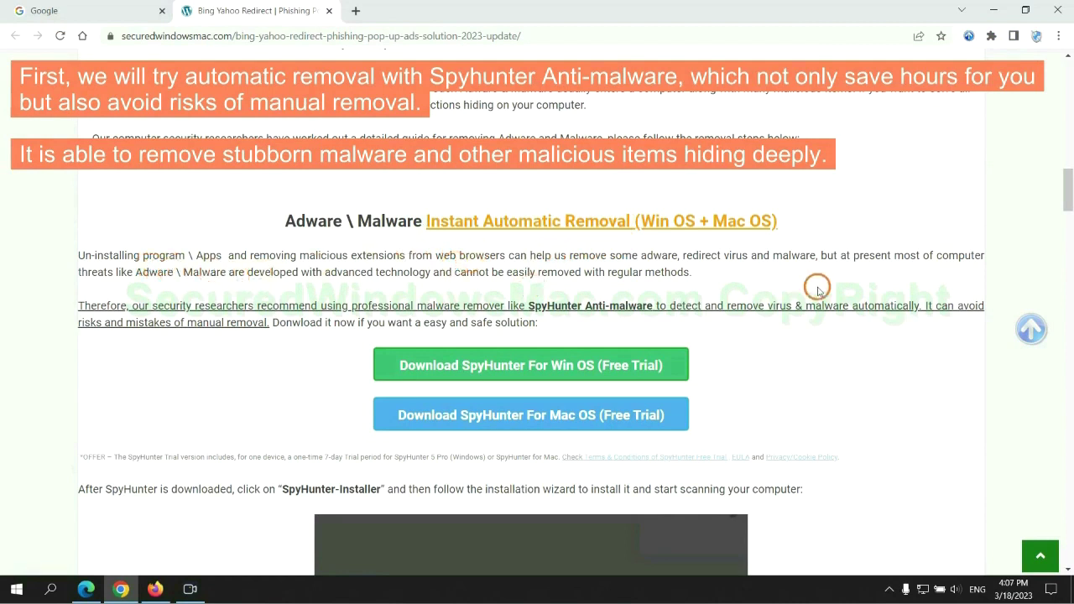
Step: Download the SpyHunter free trial for Windows from the guide page
{"action": "scroll", "coordinate": [533, 302], "scroll_direction": "down", "scroll_amount": 1}
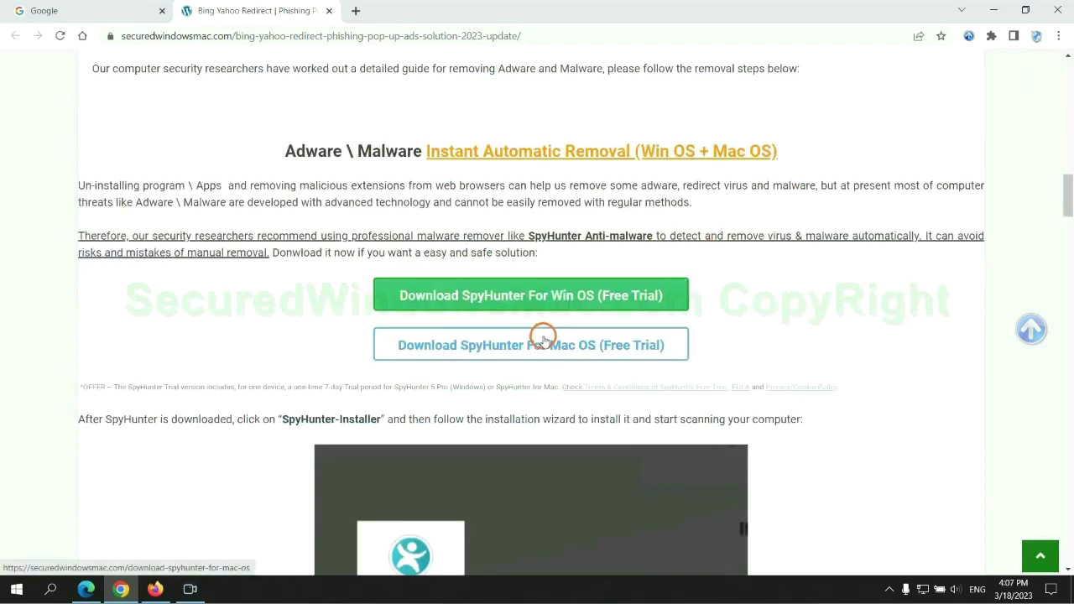
{"action": "scroll", "coordinate": [543, 338], "scroll_direction": "down", "scroll_amount": 1}
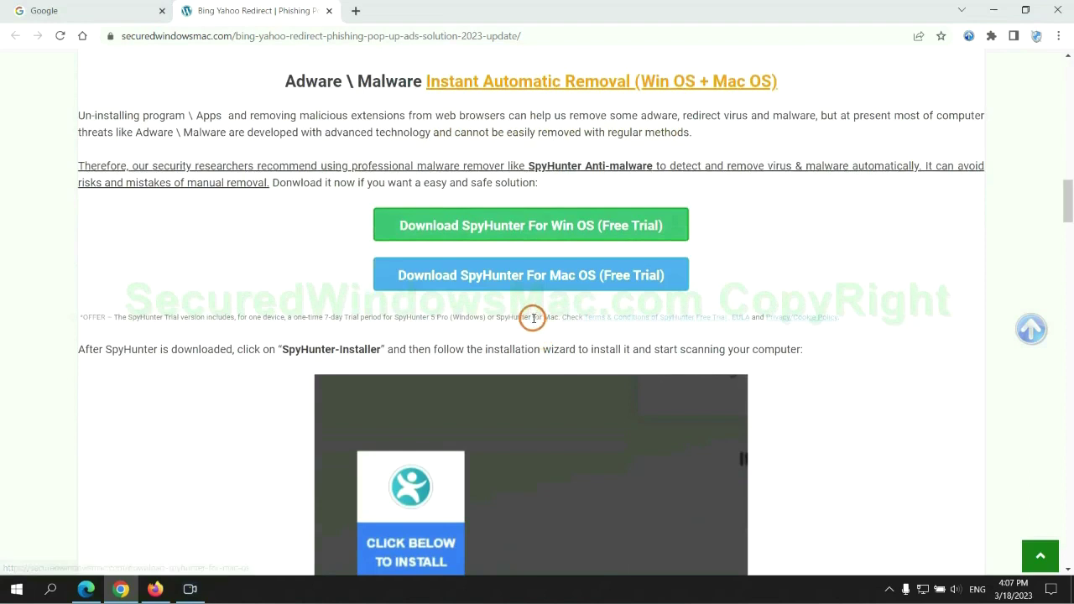
{"action": "scroll", "coordinate": [533, 319], "scroll_direction": "down", "scroll_amount": 1}
{"action": "left_click", "coordinate": [543, 161]}
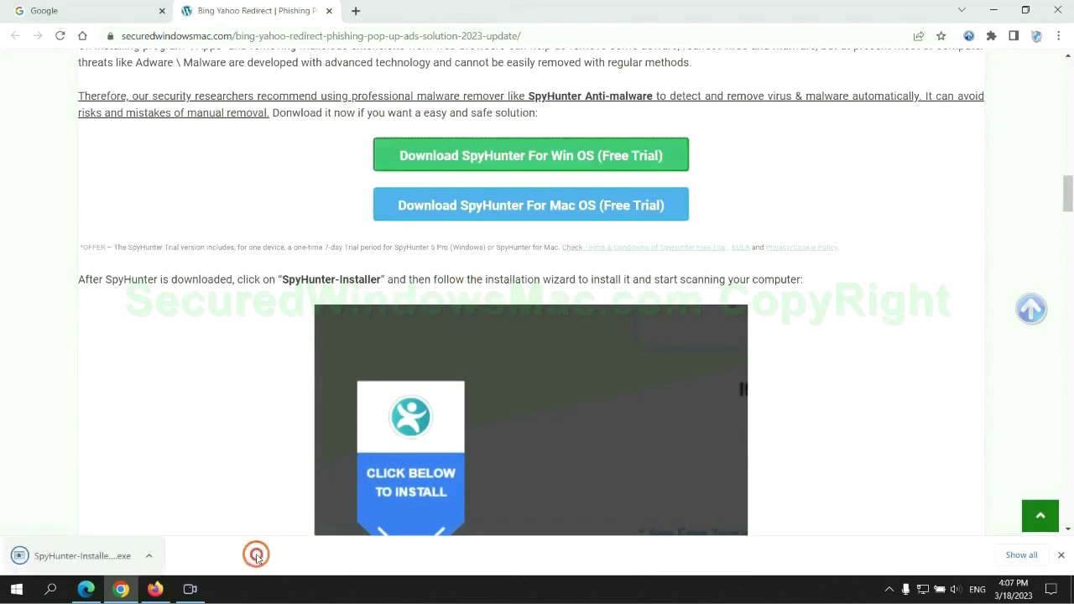
Step: Run the downloaded SpyHunter installer and accept the EULA and Privacy Policy
{"action": "left_click", "coordinate": [102, 558]}
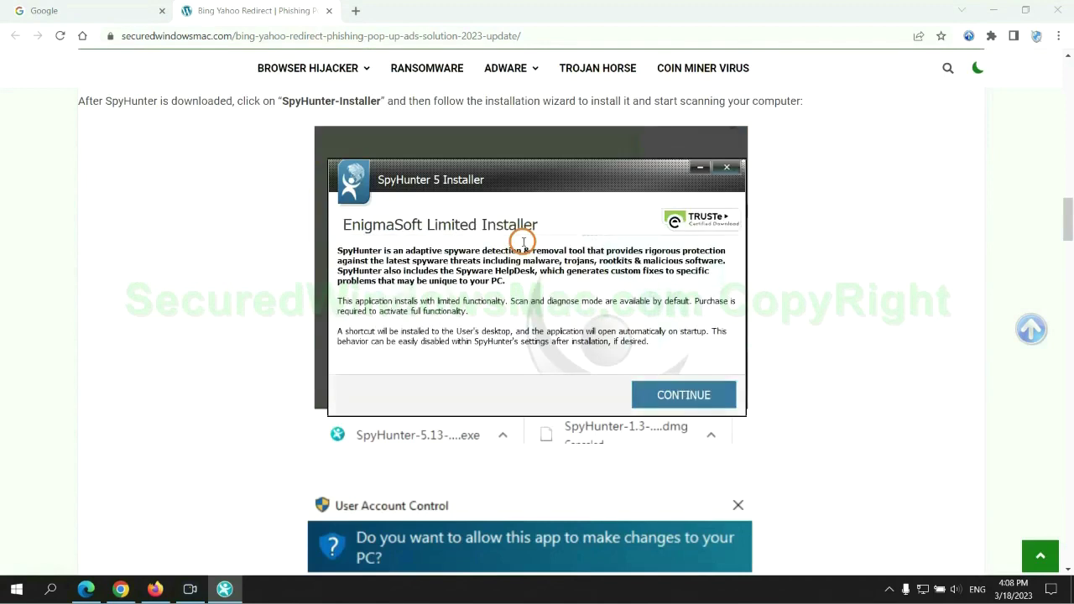
{"action": "left_click", "coordinate": [707, 394]}
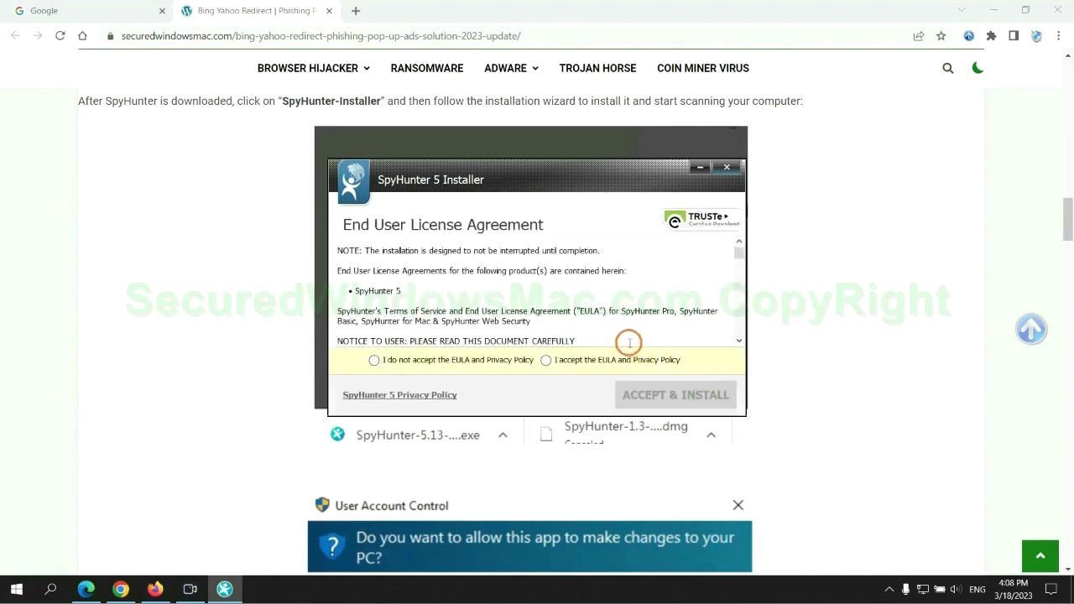
{"action": "left_click", "coordinate": [546, 360]}
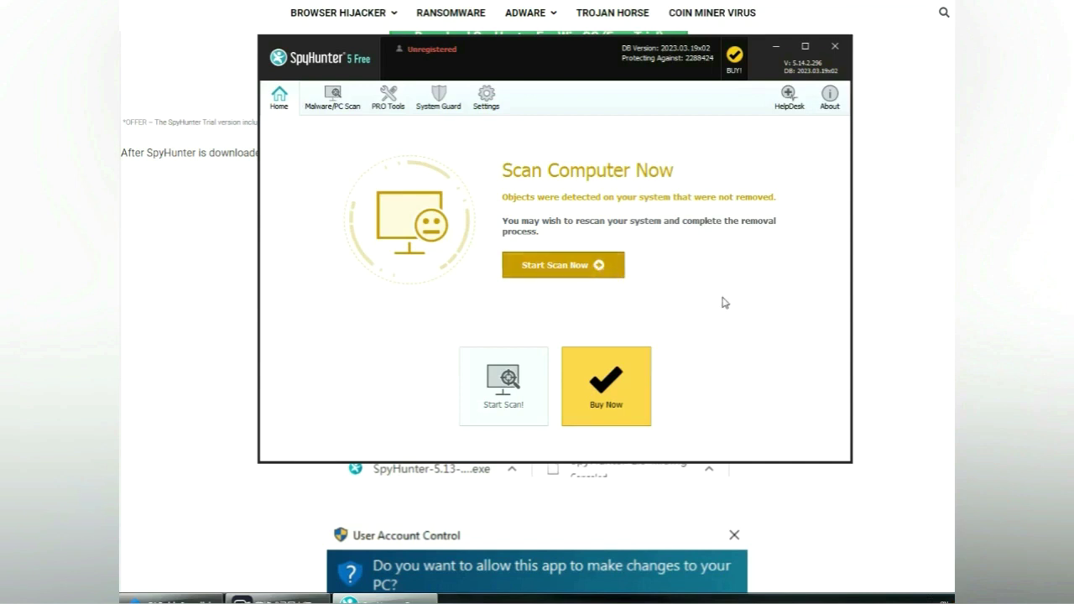
Step: Scan the computer with SpyHunter and choose the 7-day free trial for removing the detected malware
{"action": "left_click", "coordinate": [563, 264]}
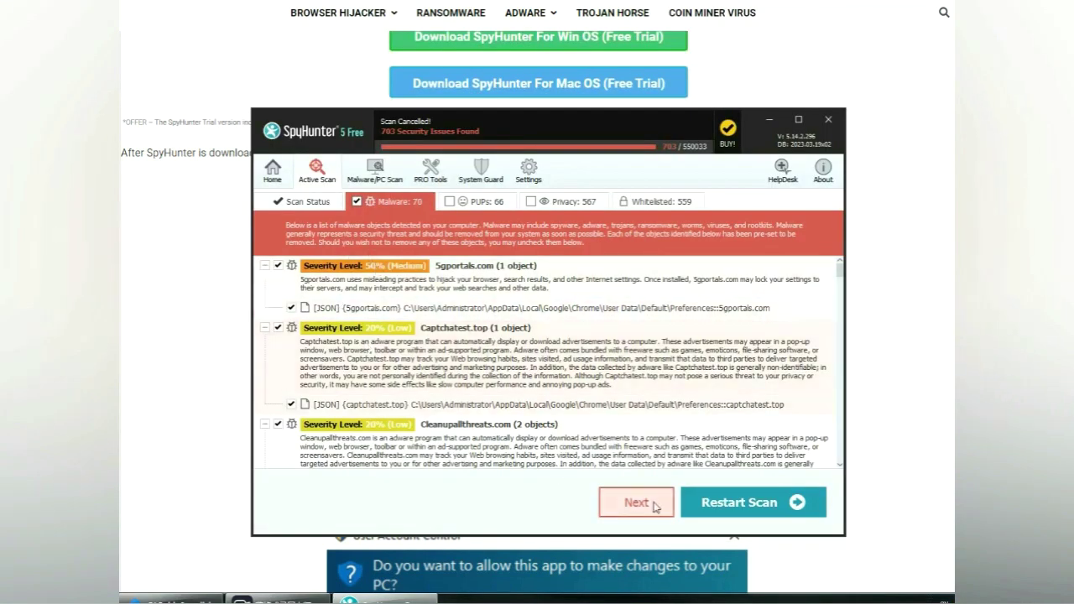
{"action": "left_click", "coordinate": [656, 506]}
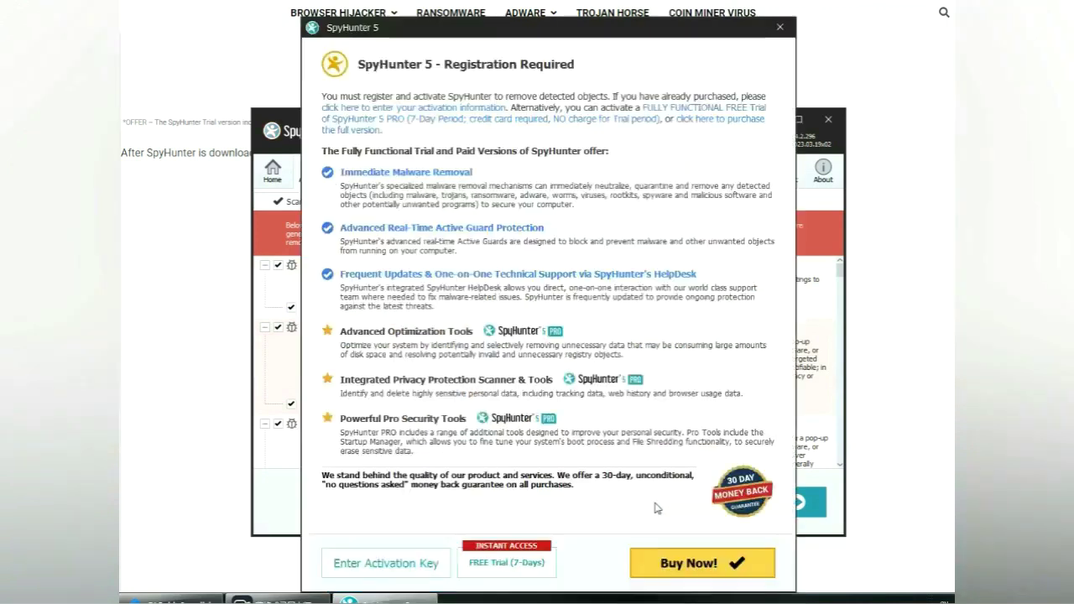
{"action": "left_click", "coordinate": [508, 564]}
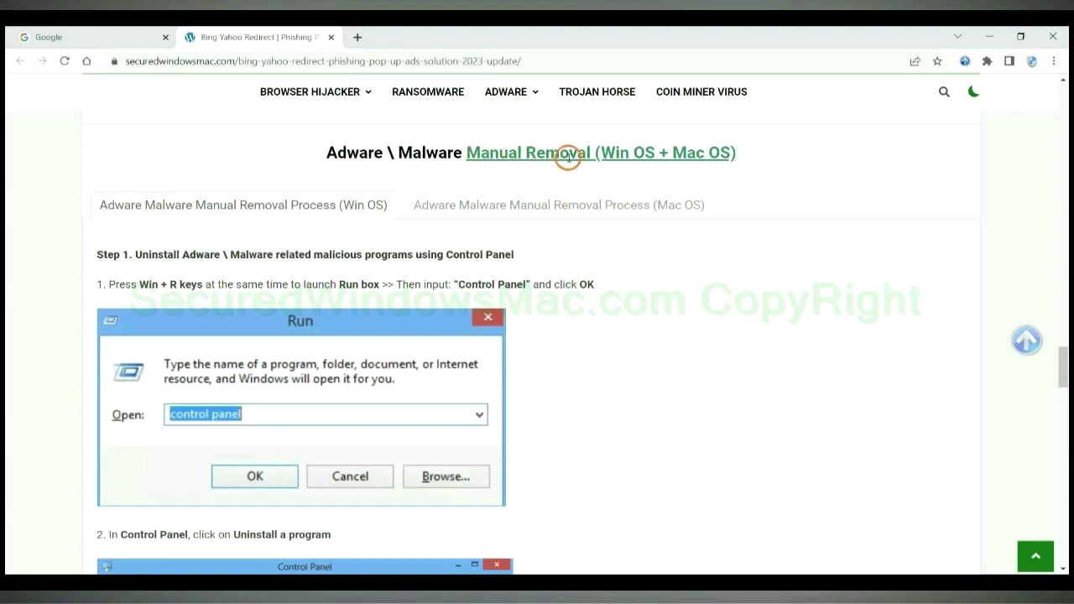
Step: Review the guide's Manual Removal section and the Windows Step 1 instructions for uninstalling malicious programs through Control Panel
{"action": "left_click_drag", "start_coordinate": [601, 154], "coordinate": [649, 153]}
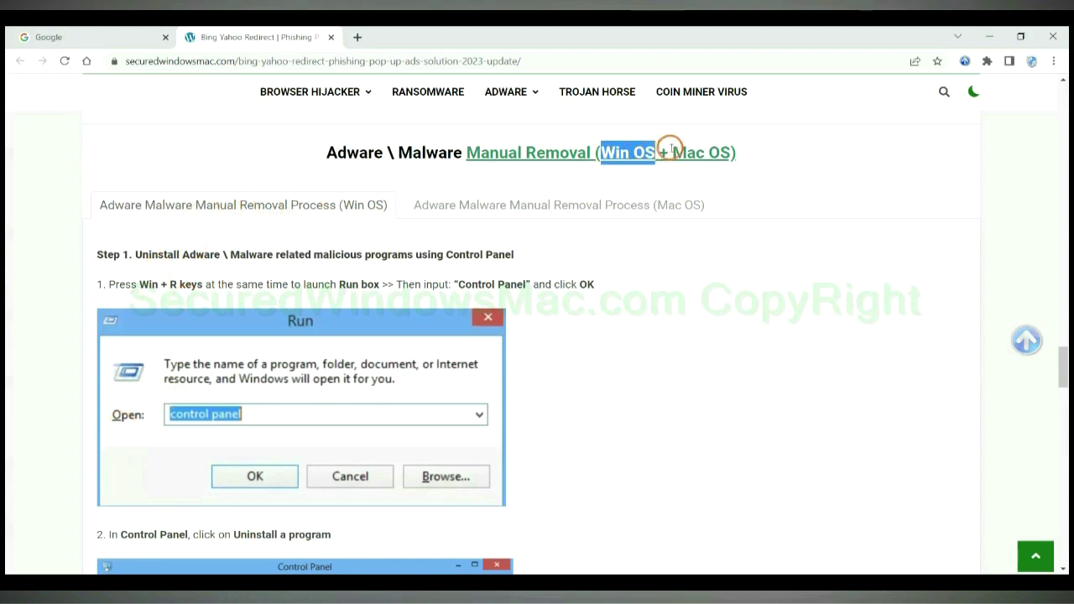
{"action": "left_click_drag", "start_coordinate": [671, 152], "coordinate": [731, 153]}
{"action": "left_click", "coordinate": [550, 204]}
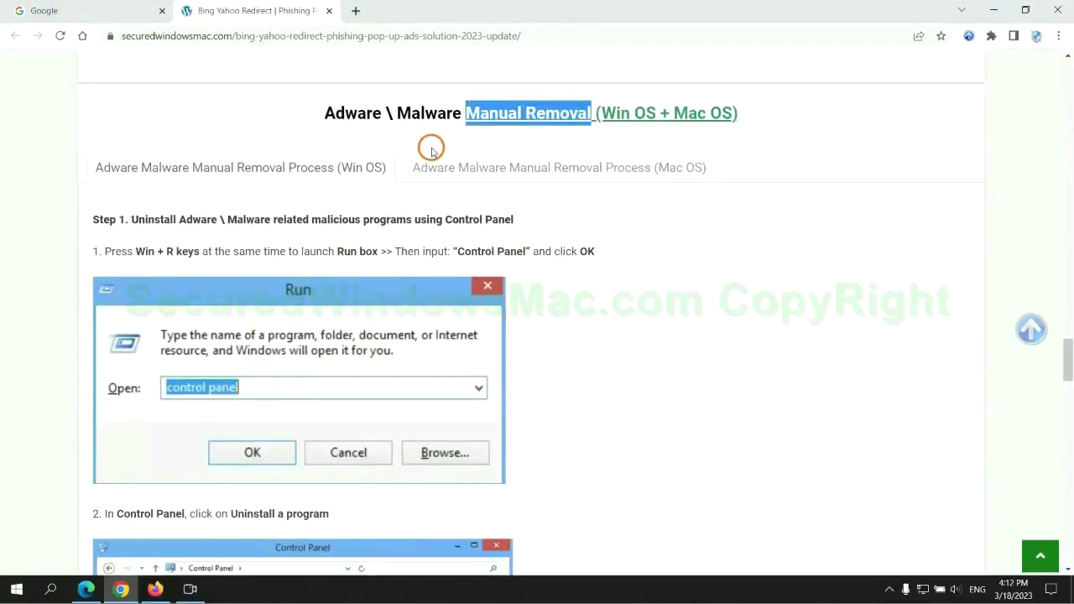
{"action": "scroll", "coordinate": [396, 285], "scroll_direction": "up", "scroll_amount": 2}
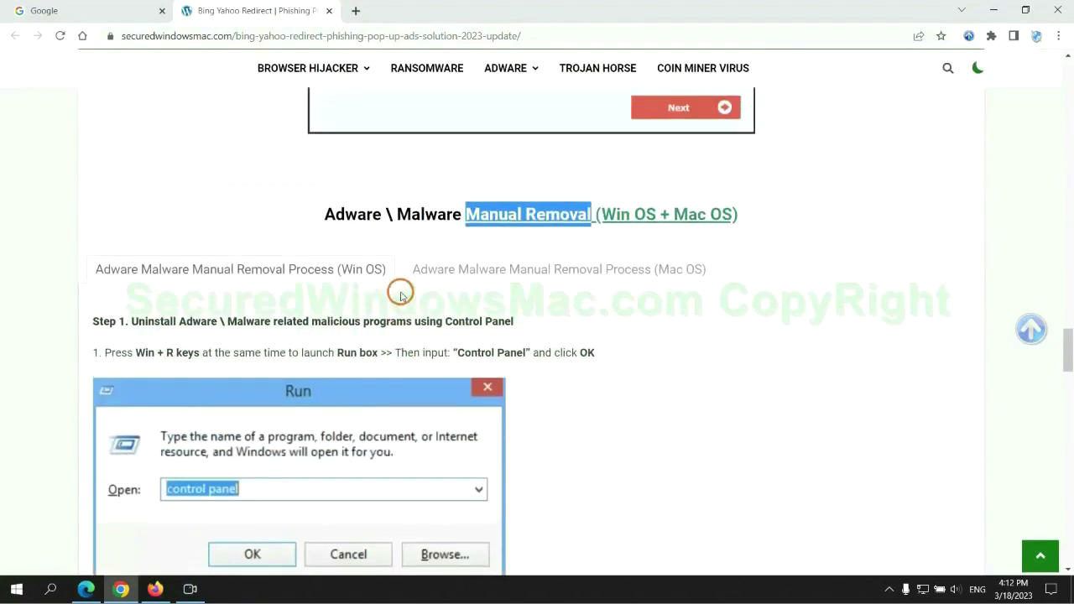
{"action": "scroll", "coordinate": [336, 277], "scroll_direction": "down", "scroll_amount": 2}
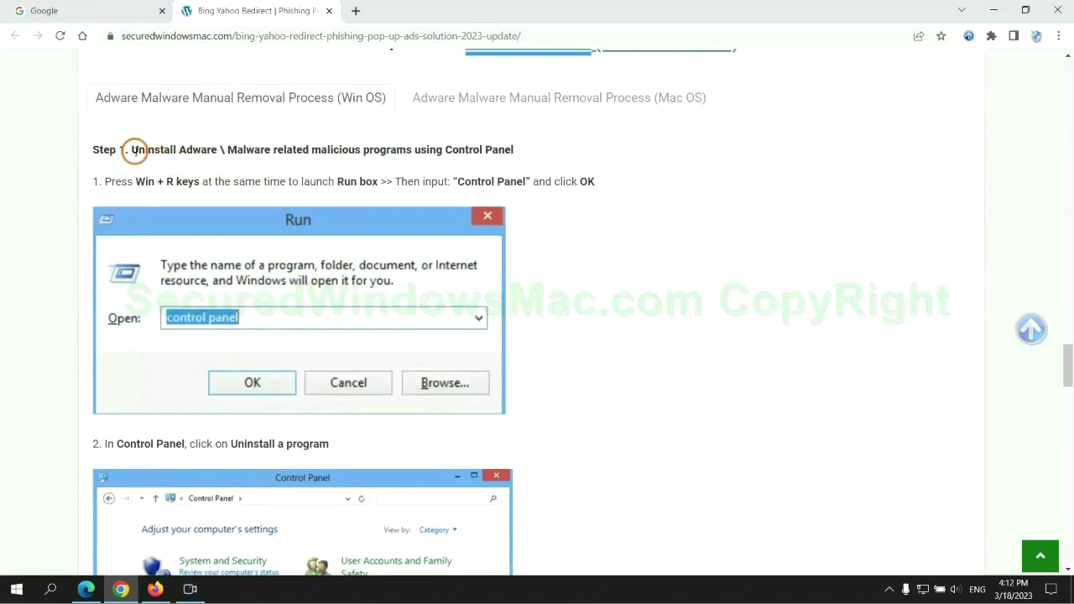
{"action": "left_click_drag", "start_coordinate": [154, 154], "coordinate": [411, 154]}
{"action": "left_click", "coordinate": [713, 218]}
{"action": "scroll", "coordinate": [670, 220], "scroll_direction": "down", "scroll_amount": 2}
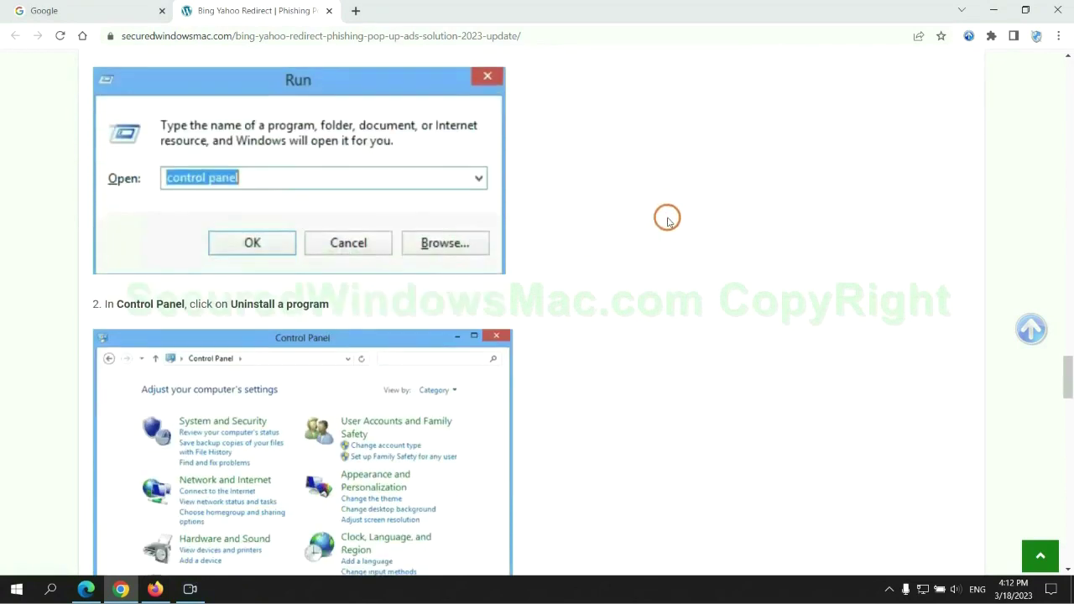
Step: Open the installed programs list through the Run command "control panel" and check the uninstall option for Lantern
{"action": "key", "text": "super+r"}
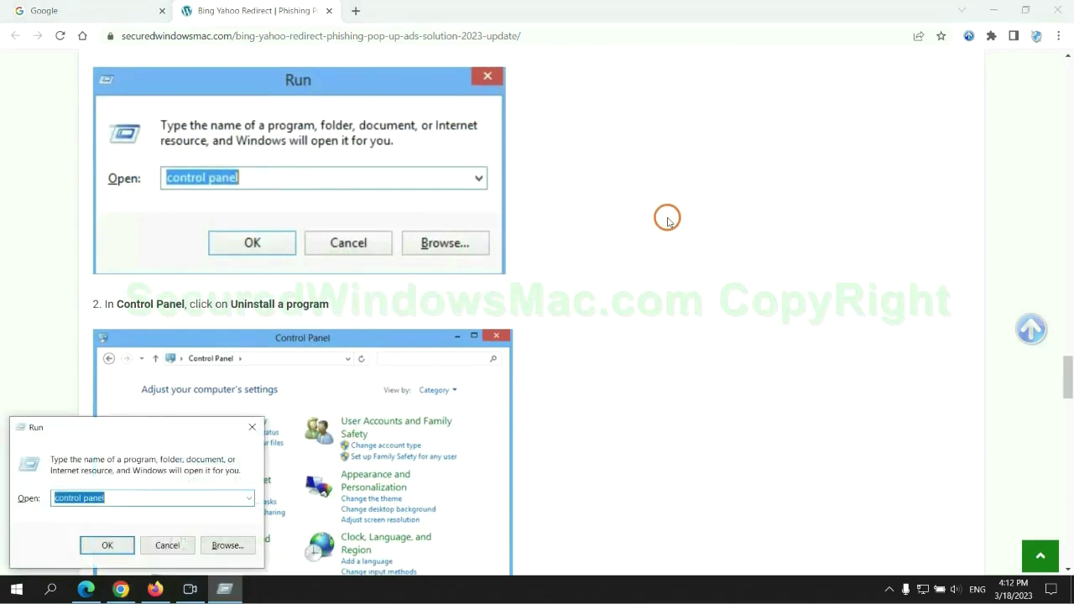
{"action": "type", "text": "control pa"}
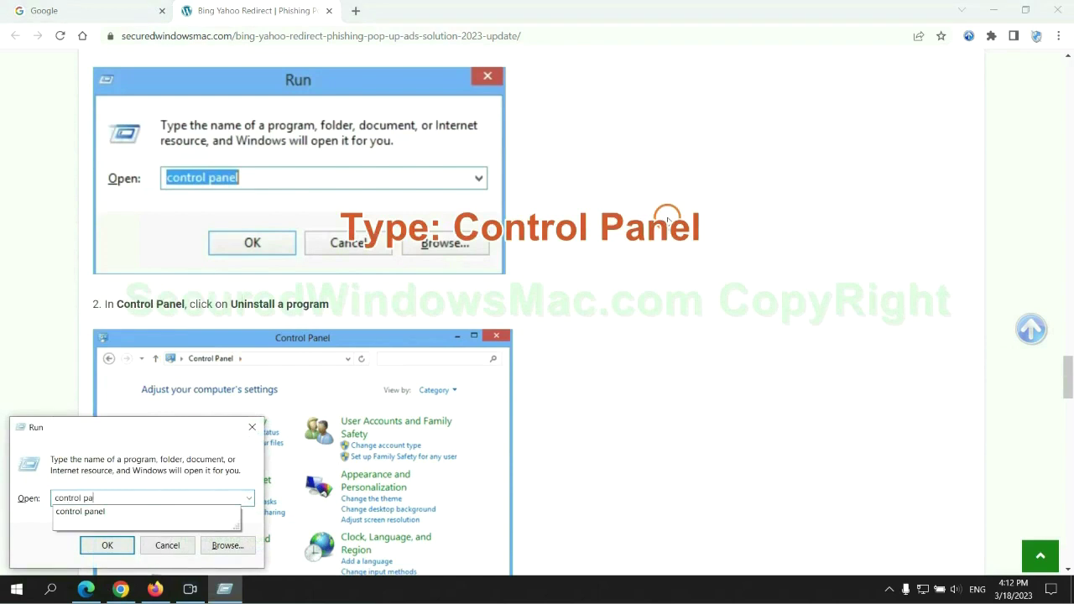
{"action": "type", "text": "nel"}
{"action": "key", "text": "Return"}
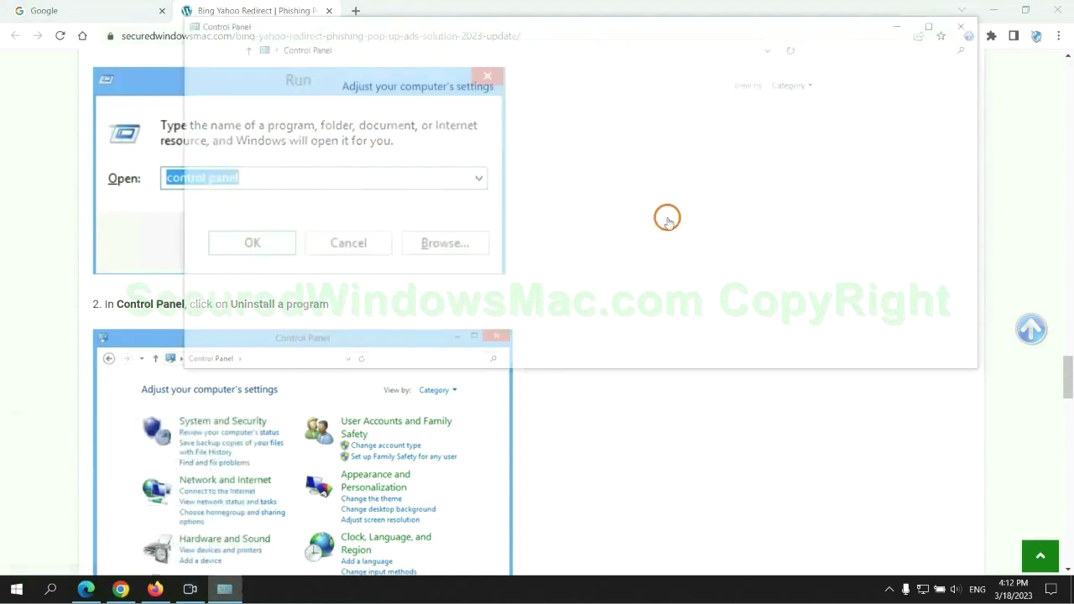
{"action": "left_click", "coordinate": [426, 295]}
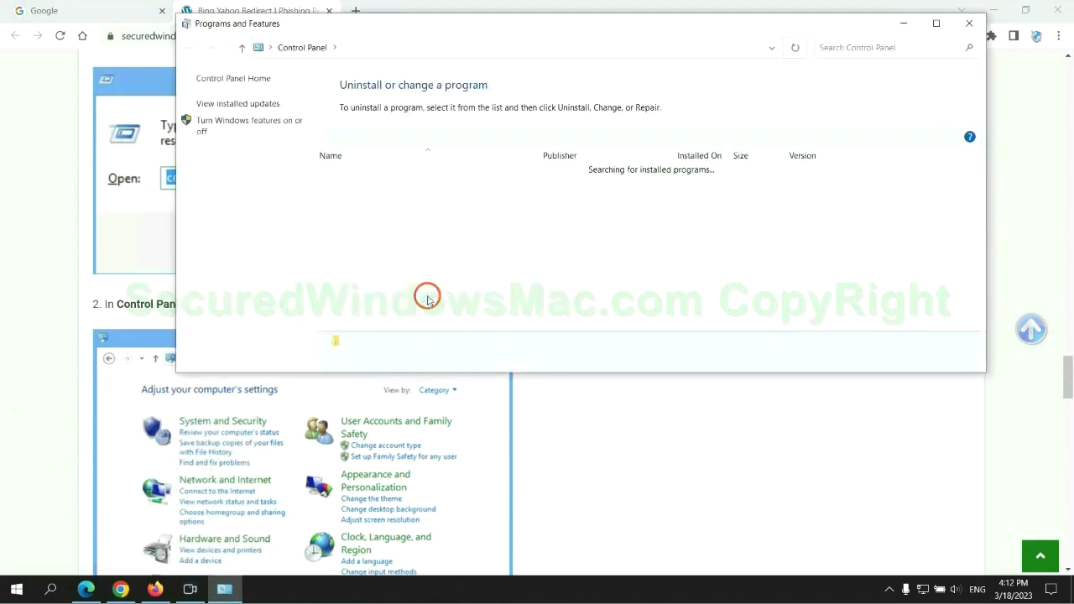
{"action": "left_click", "coordinate": [357, 196]}
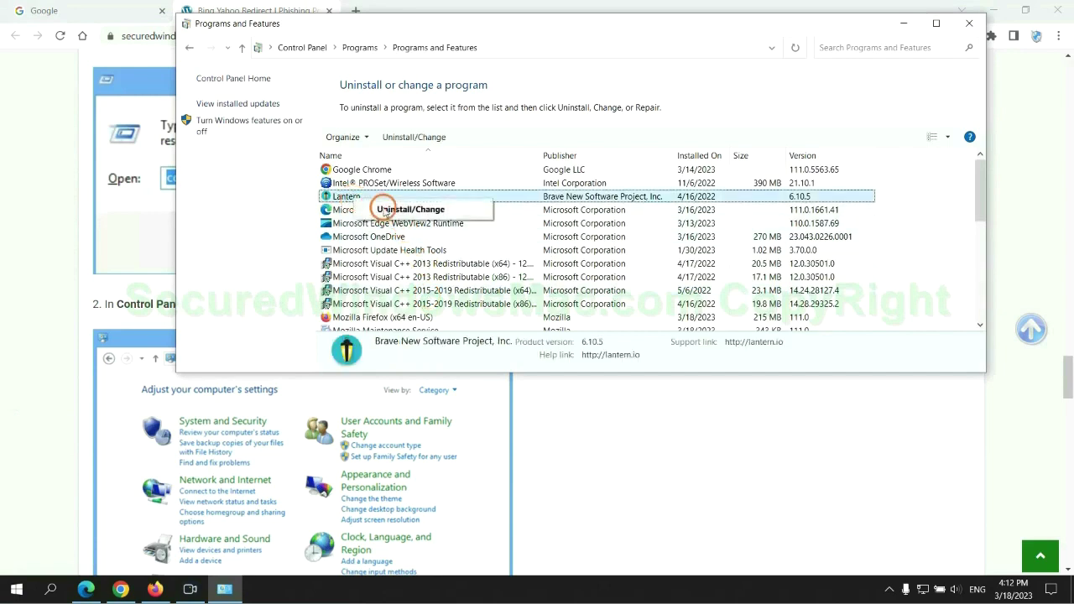
{"action": "left_click", "coordinate": [970, 23]}
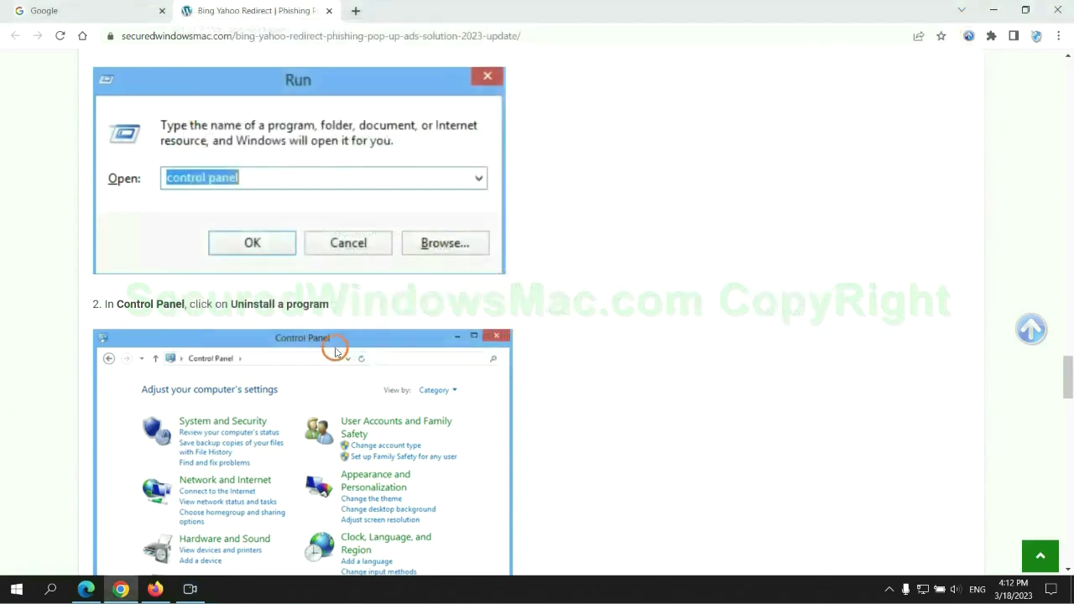
Step: Following Step 2 of the guide, switch to Microsoft Edge and remove the McAfee WebAdvisor extension, then close the extensions page
{"action": "scroll", "coordinate": [315, 360], "scroll_direction": "down", "scroll_amount": 5}
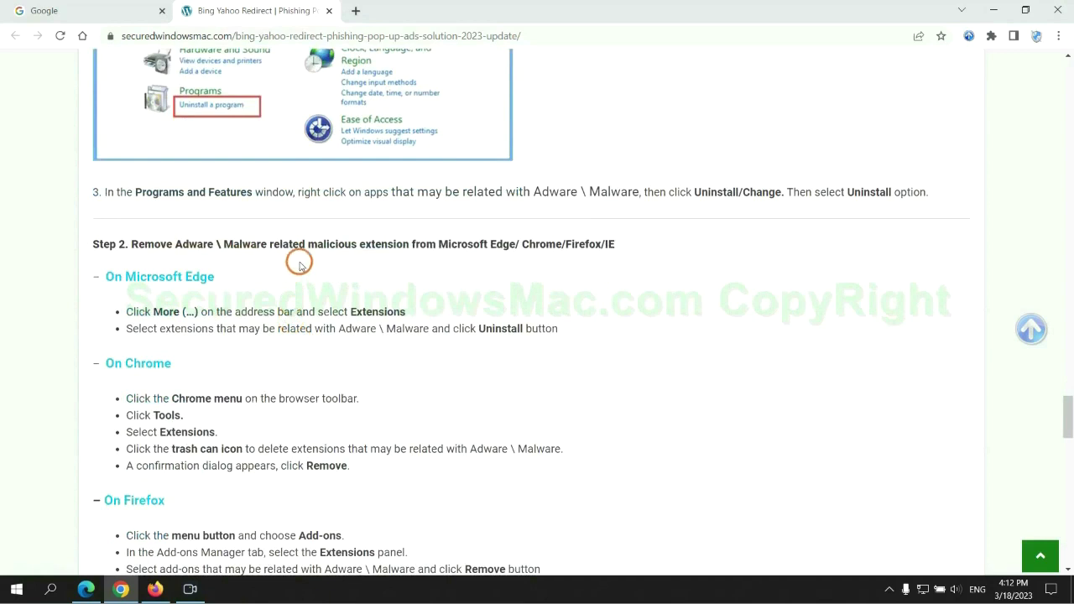
{"action": "left_click_drag", "start_coordinate": [306, 245], "coordinate": [410, 246]}
{"action": "left_click", "coordinate": [275, 295]}
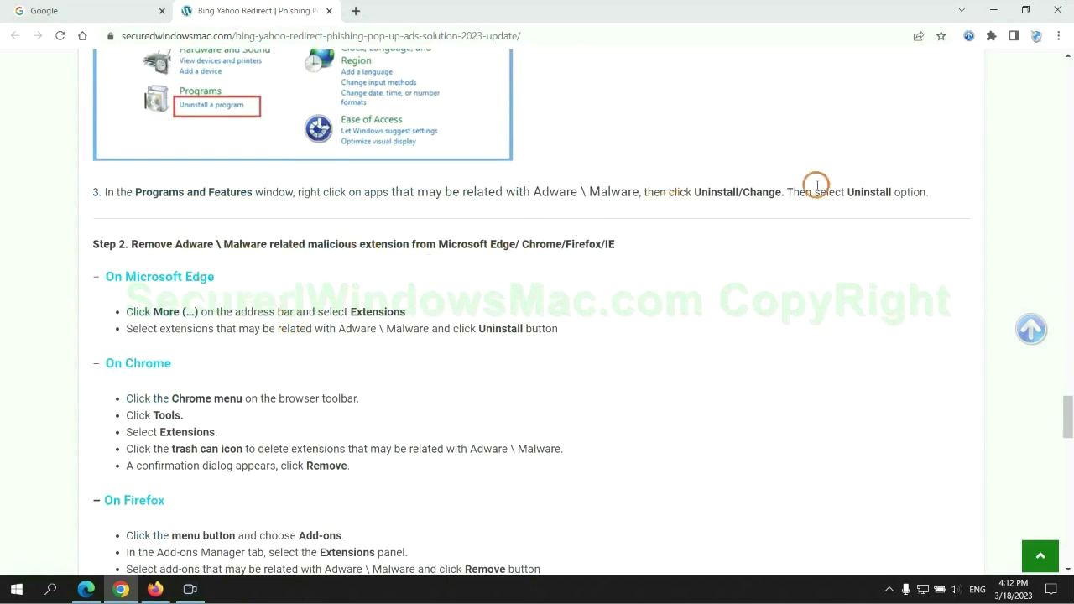
{"action": "left_click", "coordinate": [86, 589]}
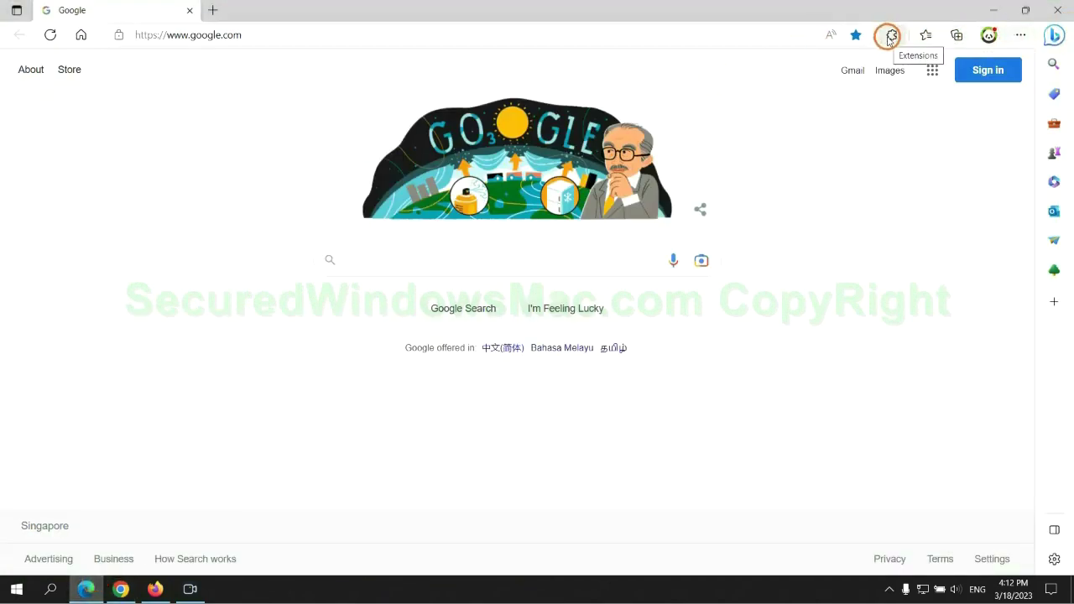
{"action": "left_click", "coordinate": [891, 37]}
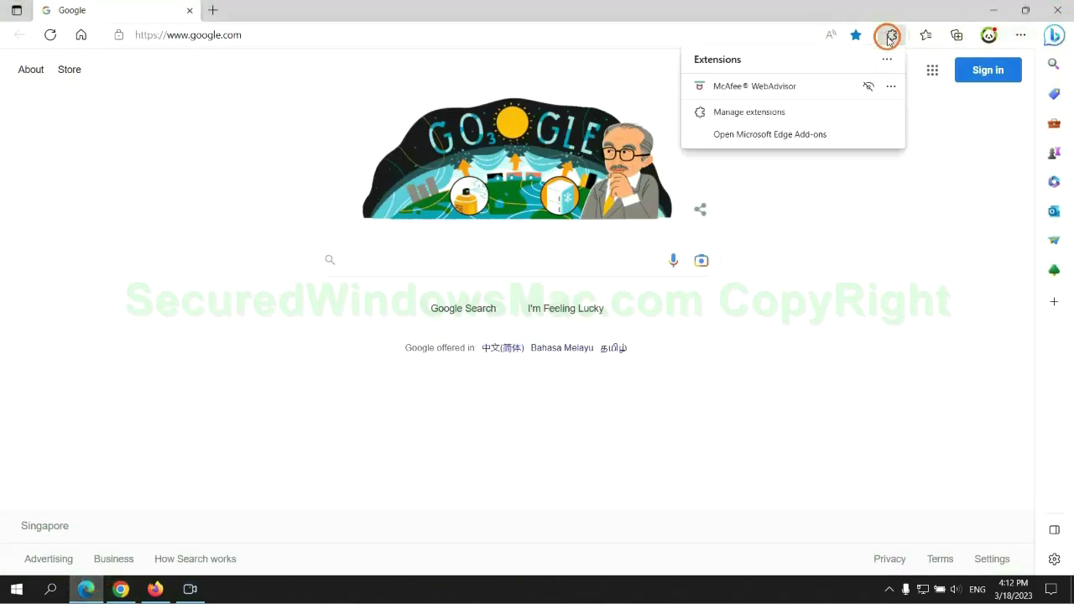
{"action": "left_click", "coordinate": [744, 110]}
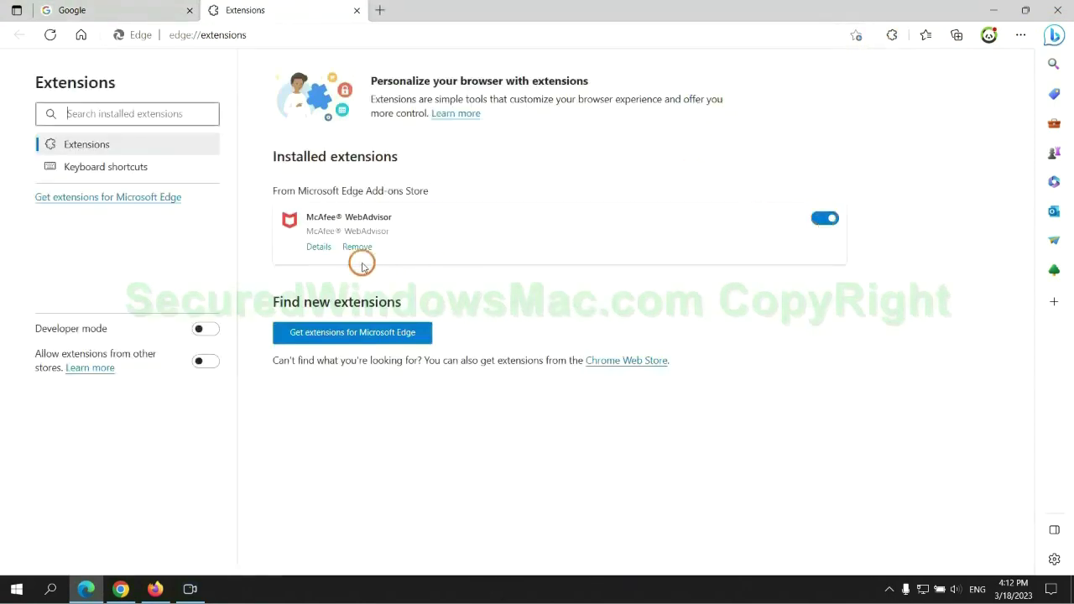
{"action": "left_click", "coordinate": [356, 247]}
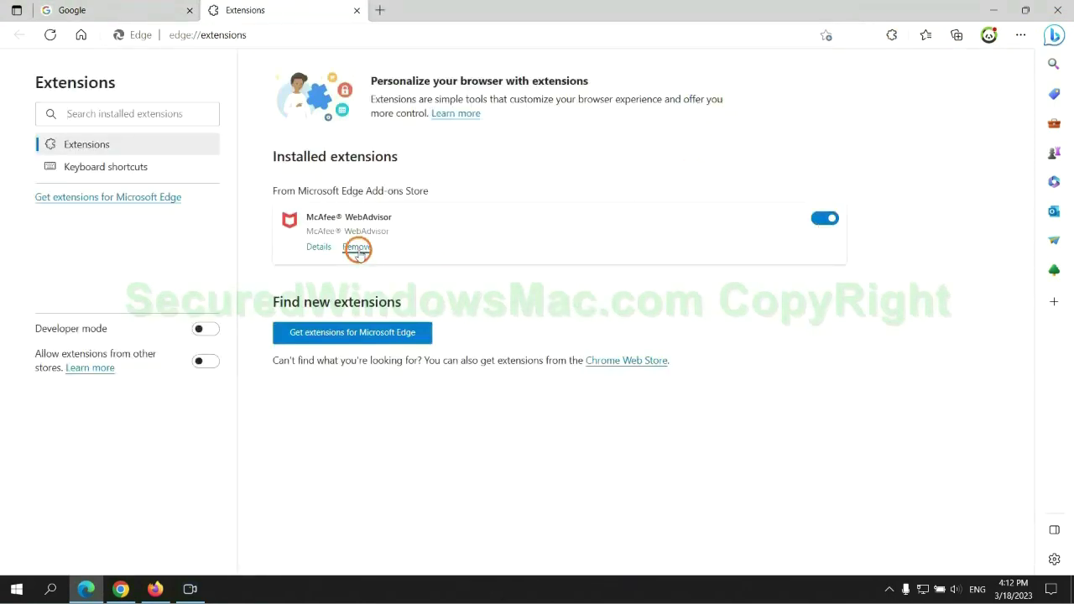
{"action": "left_click", "coordinate": [773, 132]}
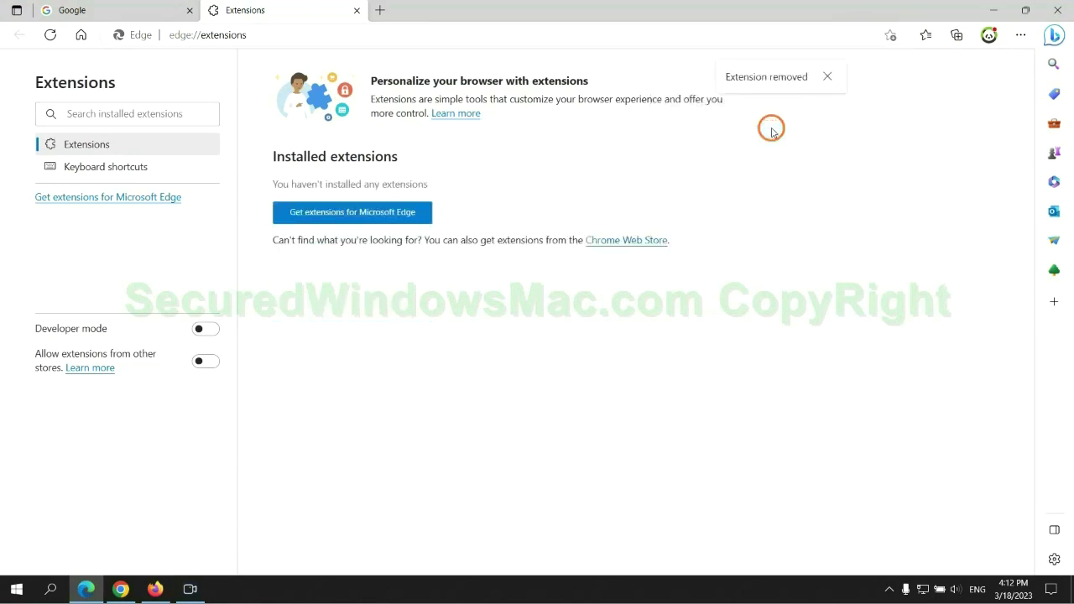
{"action": "left_click", "coordinate": [357, 10]}
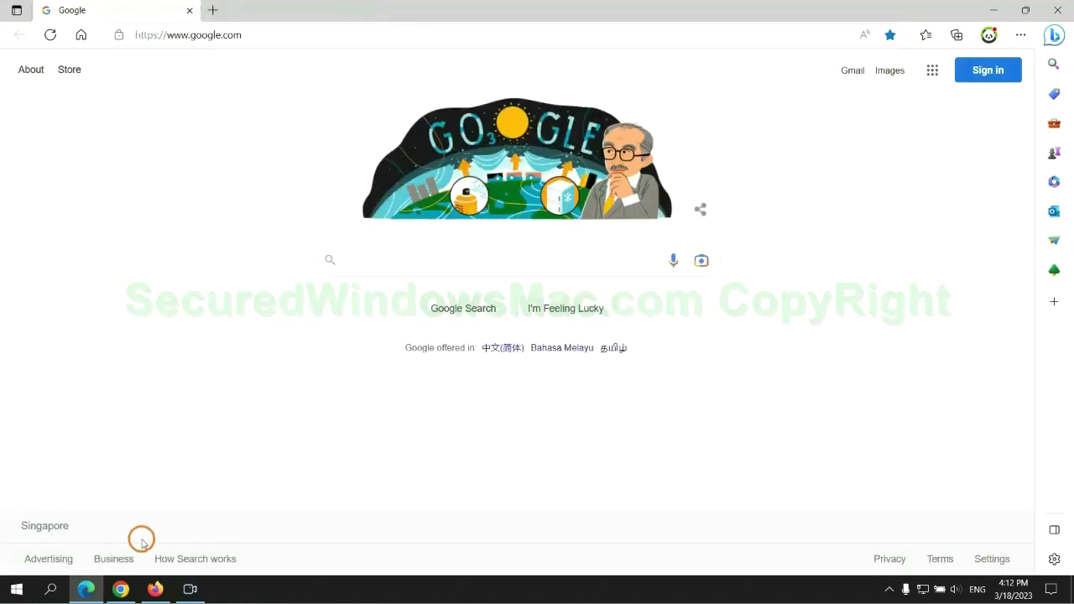
Step: Switch to Chrome, remove the Ecosia extension from the extensions page, and close the uninstall feedback page
{"action": "left_click", "coordinate": [132, 595]}
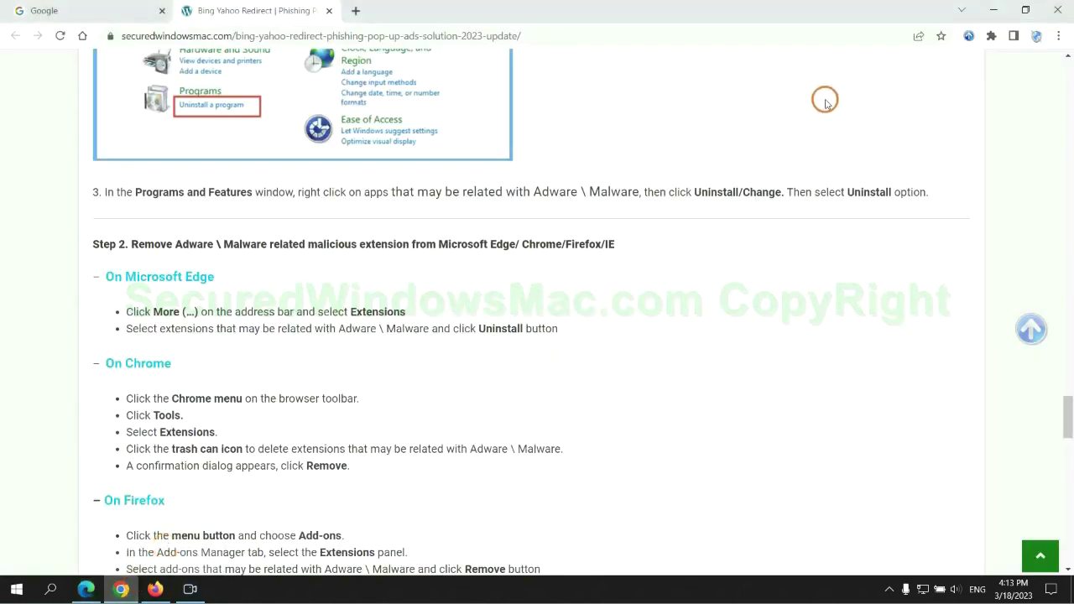
{"action": "left_click", "coordinate": [991, 35]}
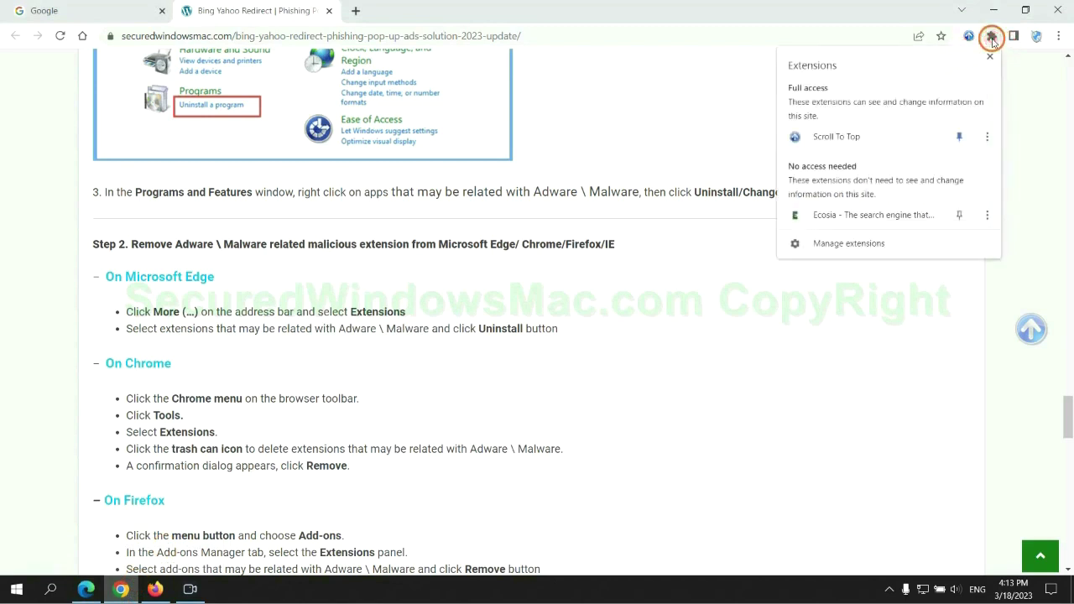
{"action": "left_click", "coordinate": [870, 245]}
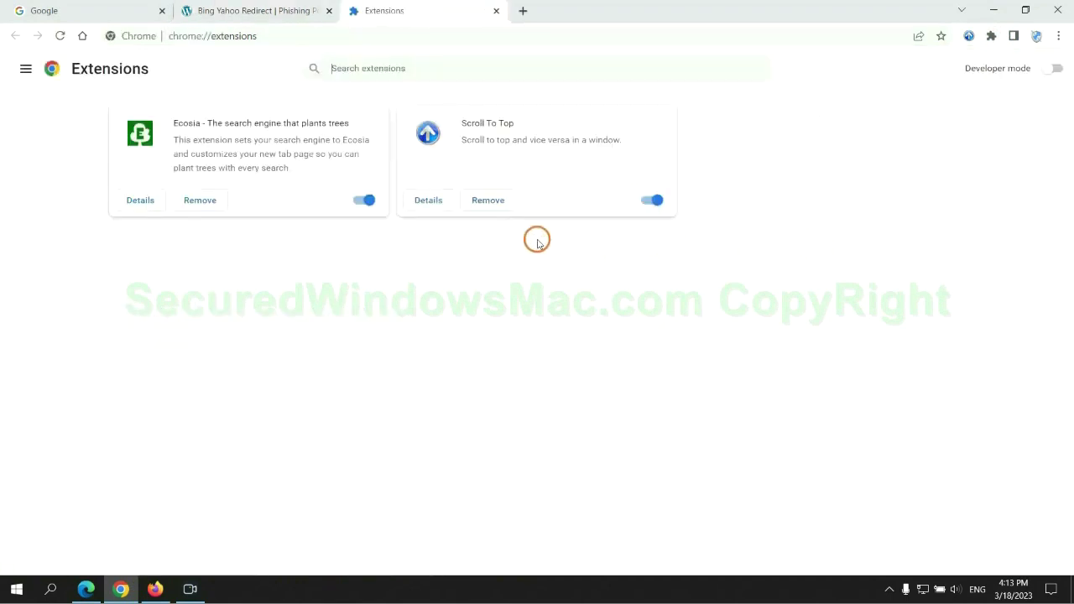
{"action": "left_click", "coordinate": [200, 200]}
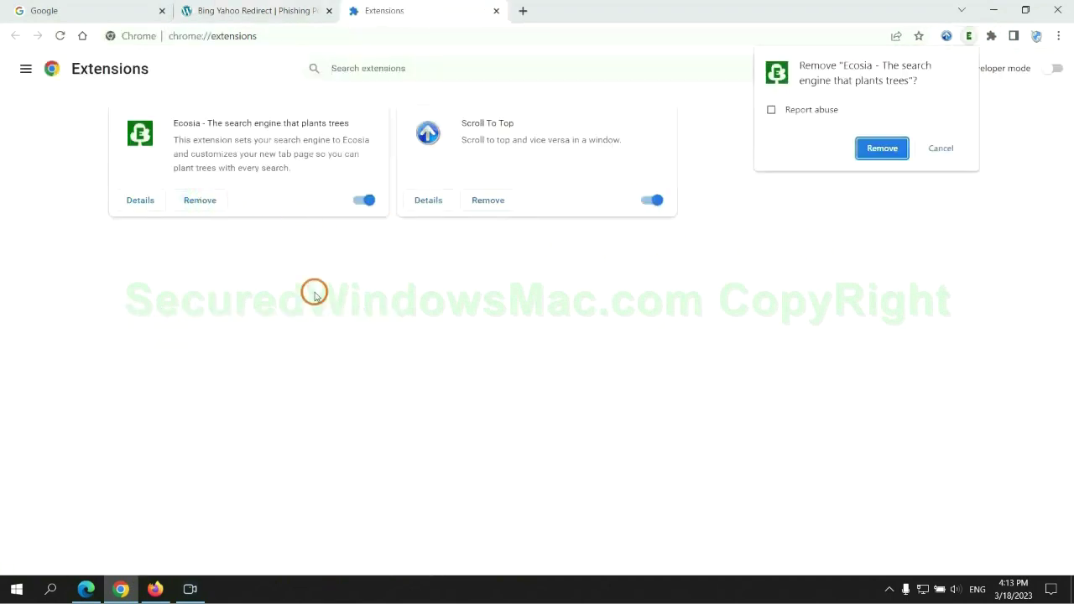
{"action": "left_click", "coordinate": [900, 156]}
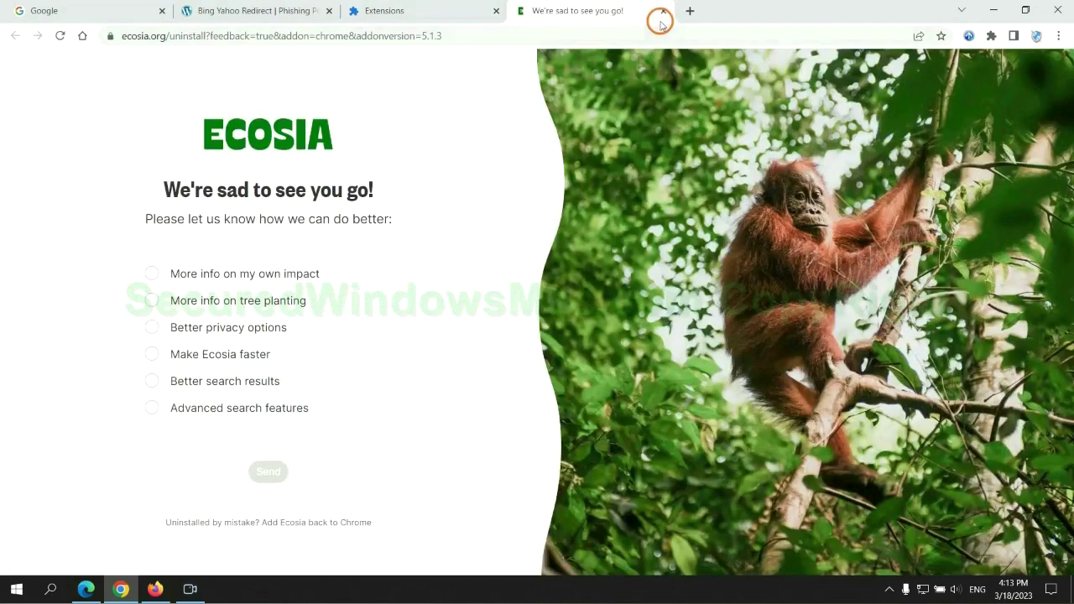
{"action": "left_click", "coordinate": [663, 10]}
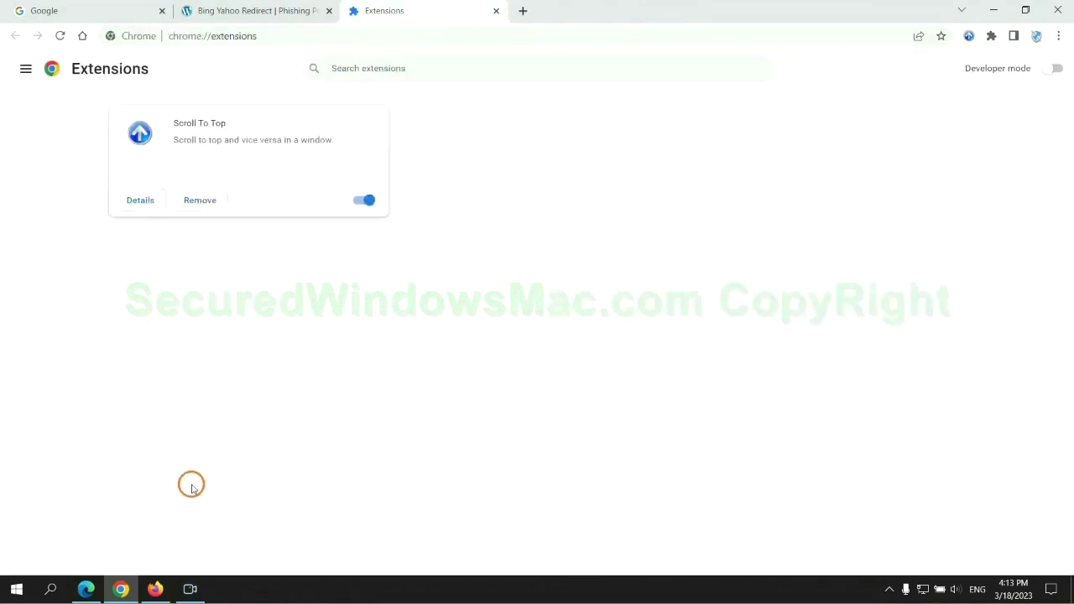
Step: Switch to Firefox and remove the Enhancer for YouTube extension in the Add-ons Manager
{"action": "left_click", "coordinate": [178, 577]}
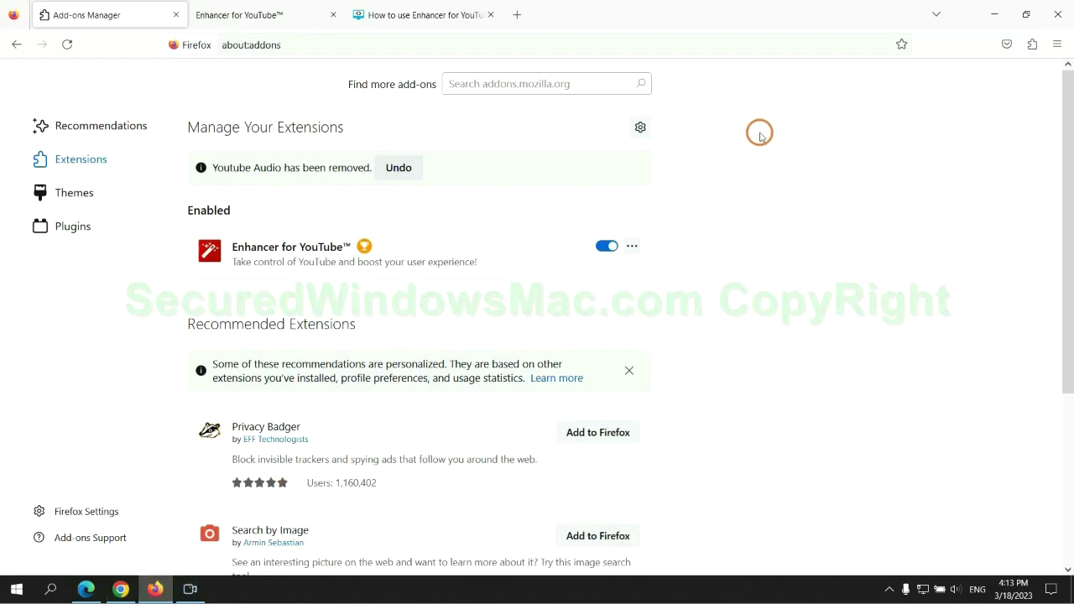
{"action": "left_click", "coordinate": [1032, 46]}
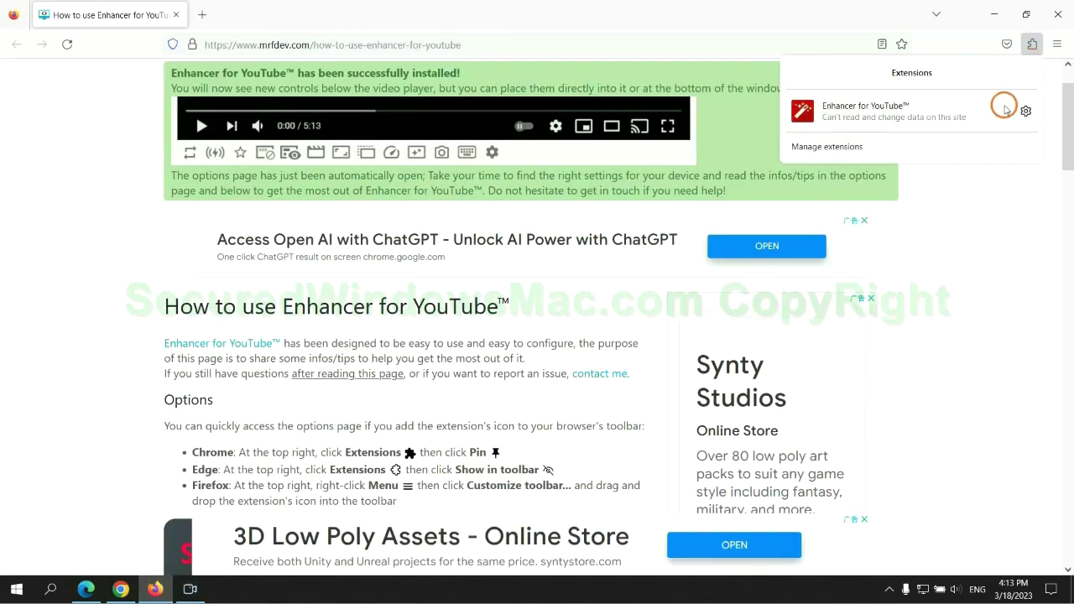
{"action": "left_click", "coordinate": [927, 145]}
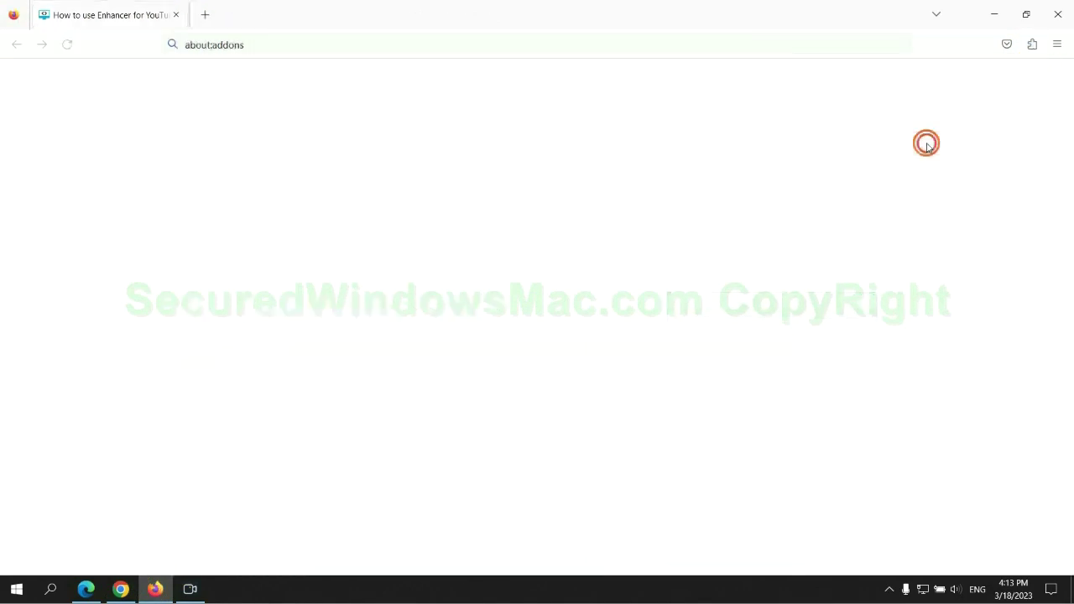
{"action": "left_click", "coordinate": [632, 205]}
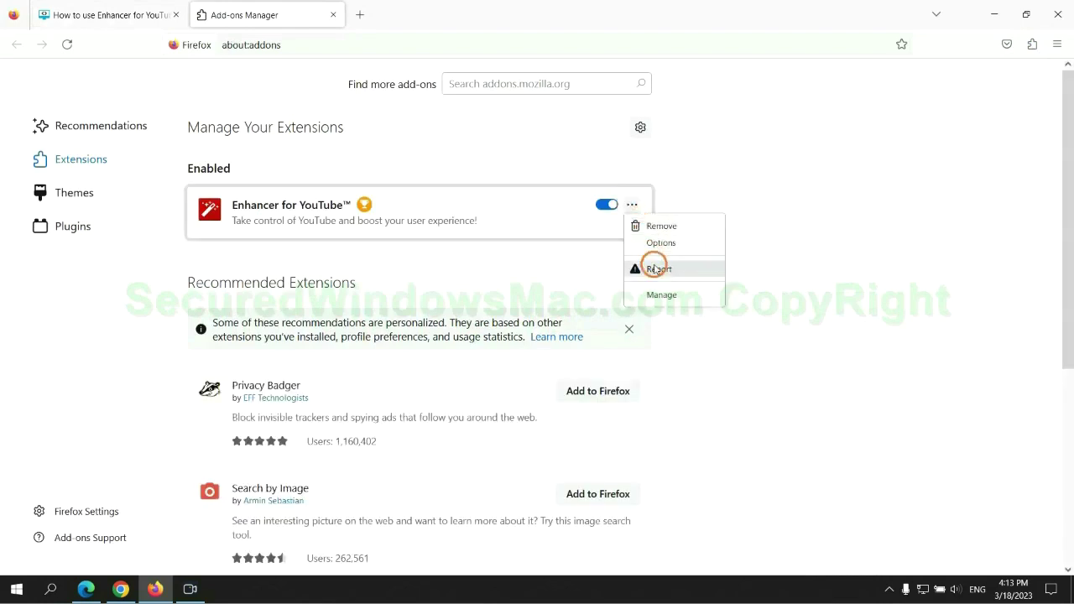
{"action": "left_click", "coordinate": [660, 227]}
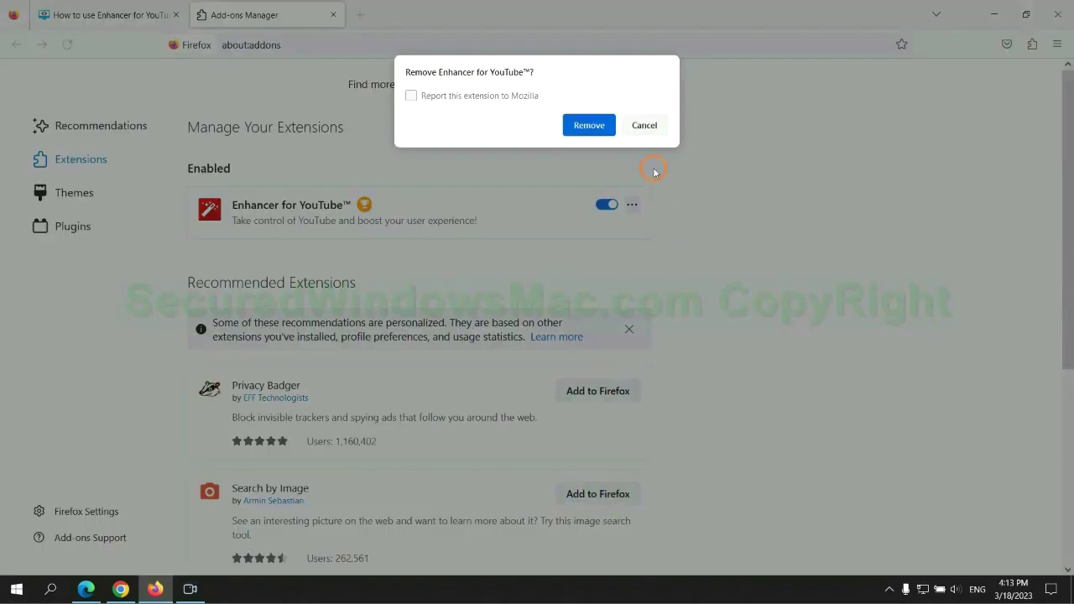
{"action": "left_click", "coordinate": [600, 134]}
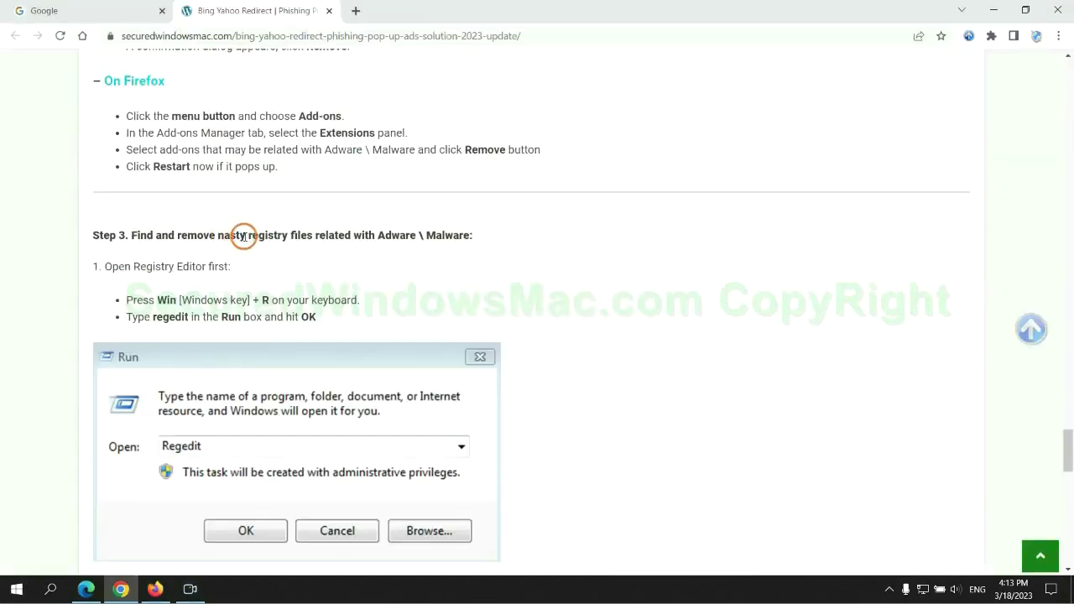
Step: Following Step 3 of the guide, open the Registry Editor through the Run command "regedit"
{"action": "left_click_drag", "start_coordinate": [245, 235], "coordinate": [311, 263]}
{"action": "left_click", "coordinate": [310, 262]}
{"action": "scroll", "coordinate": [310, 263], "scroll_direction": "down", "scroll_amount": 2}
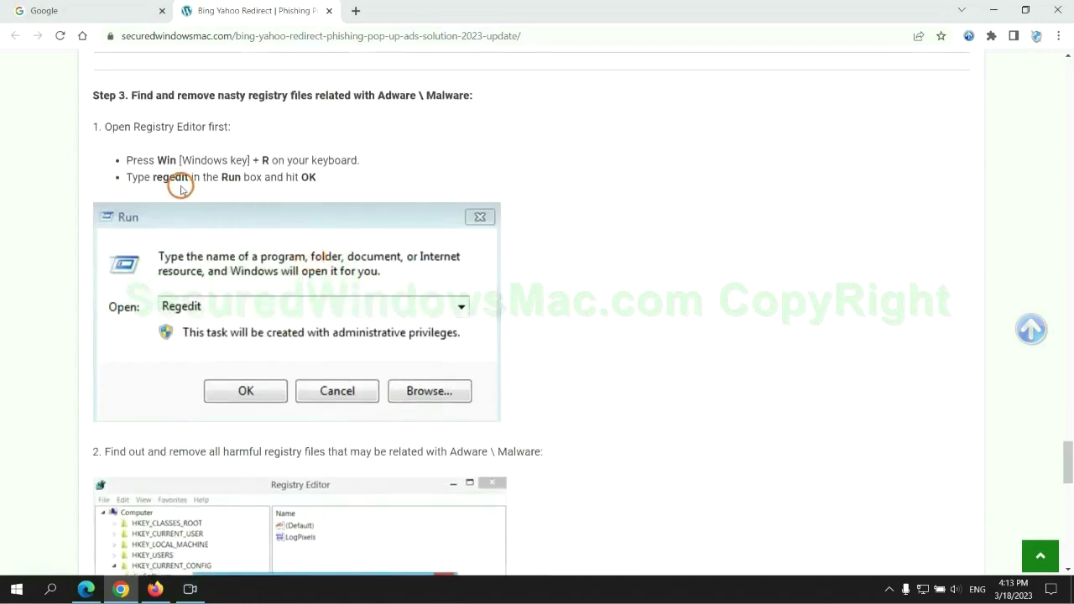
{"action": "key", "text": "super+r"}
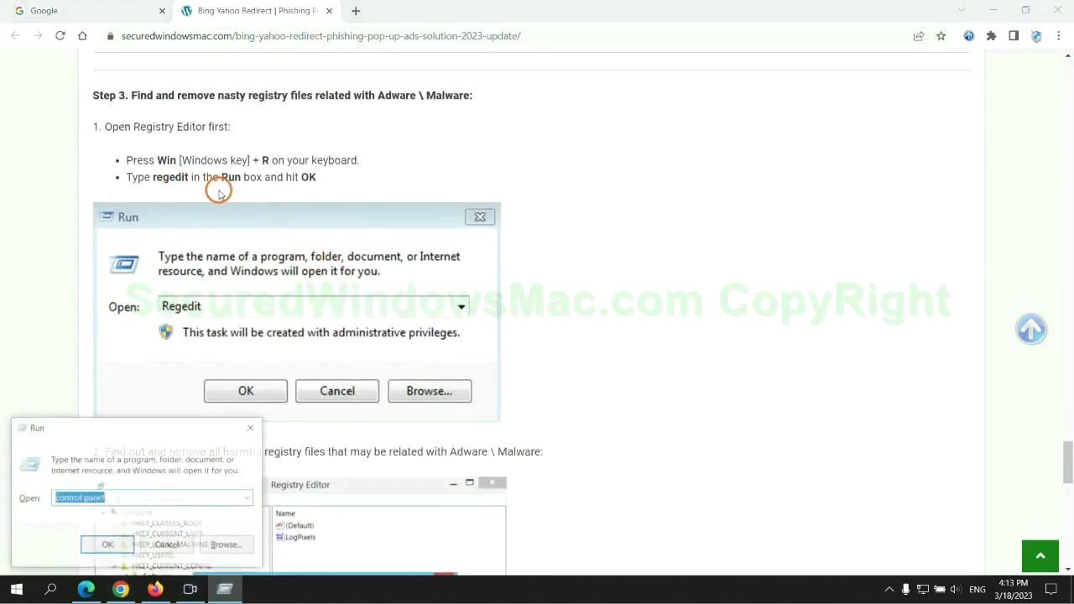
{"action": "type", "text": "reg"}
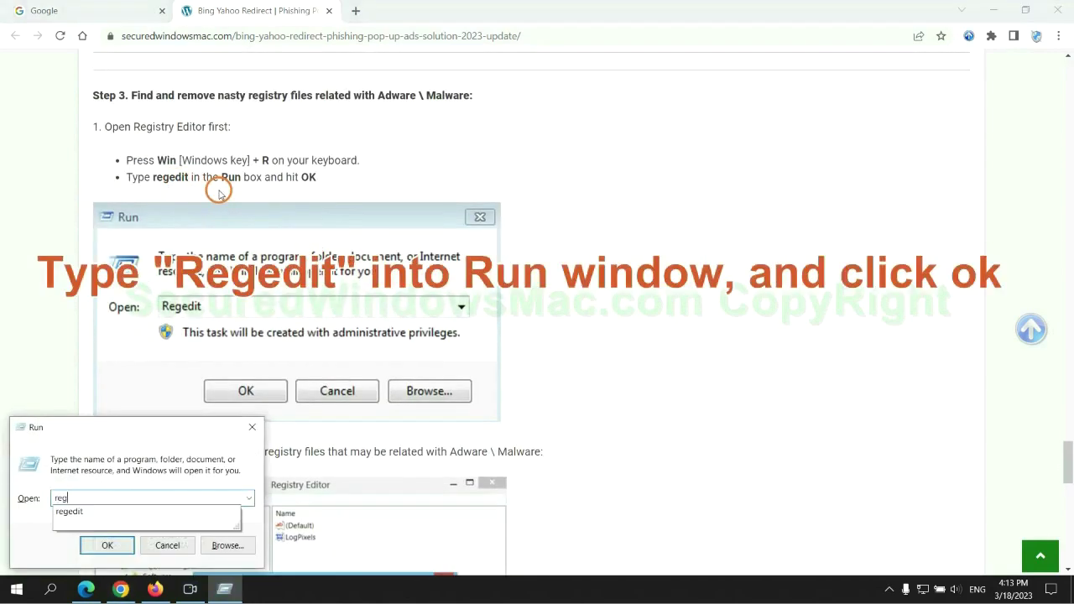
{"action": "type", "text": "edit"}
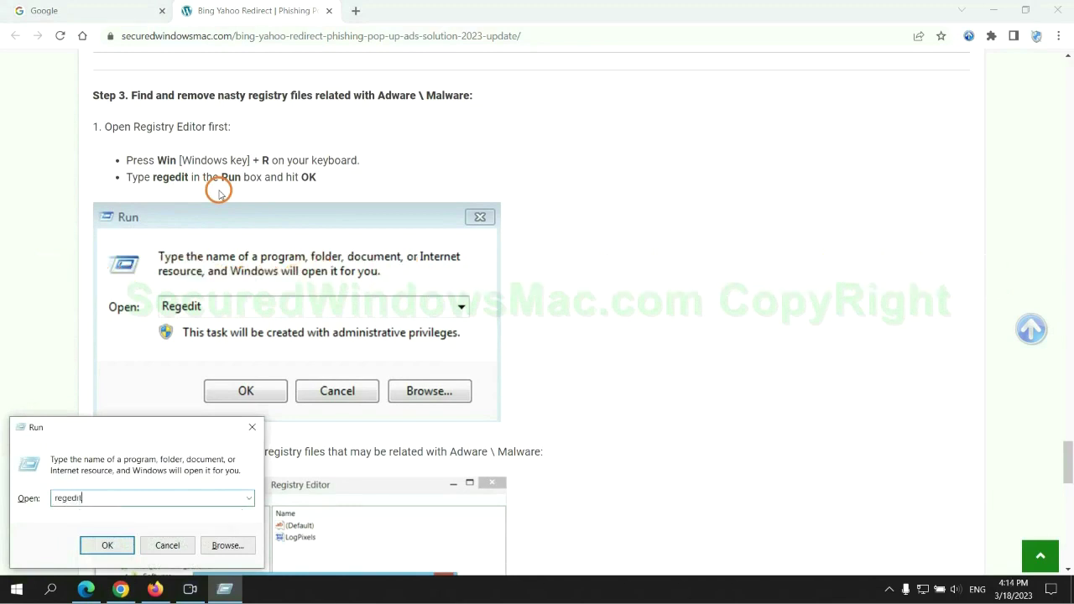
{"action": "key", "text": "Return"}
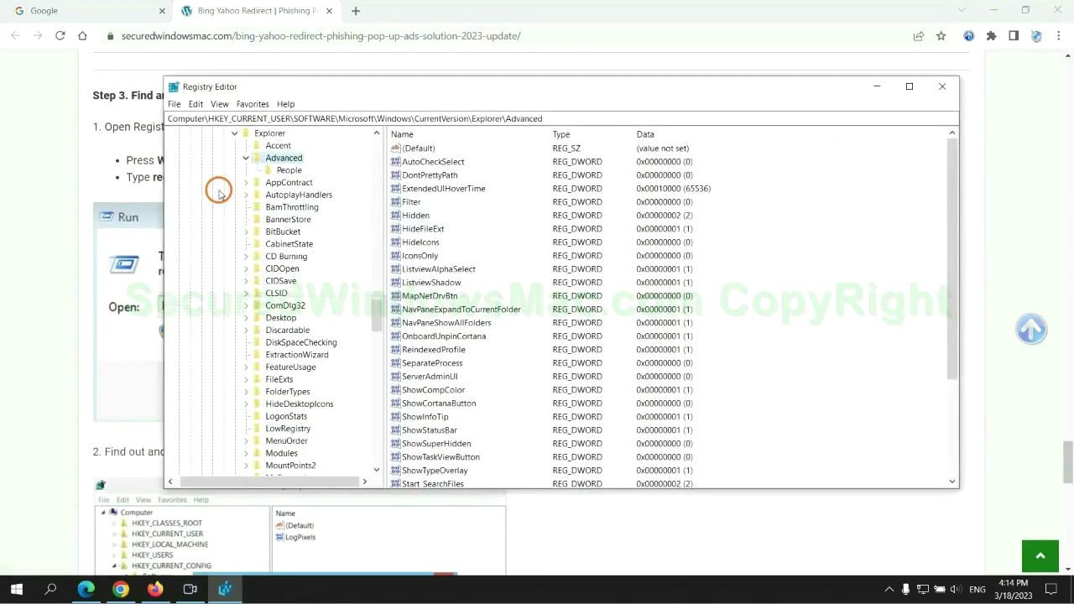
Step: Search the registry for "Apps" and check the actions available for the StoreAppsOnTaskbar value
{"action": "left_click", "coordinate": [196, 105]}
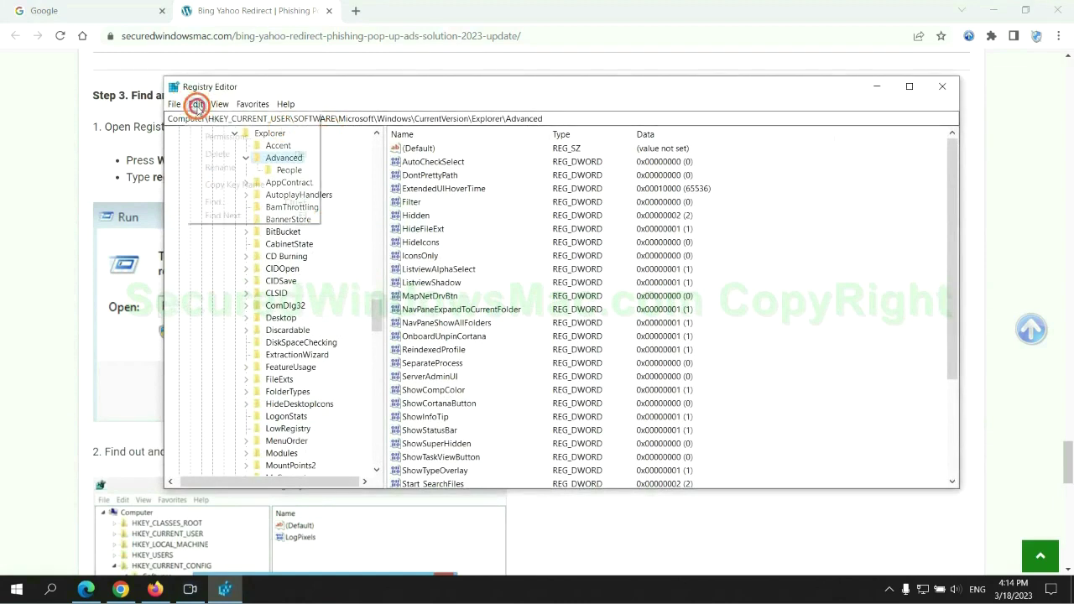
{"action": "left_click", "coordinate": [232, 200]}
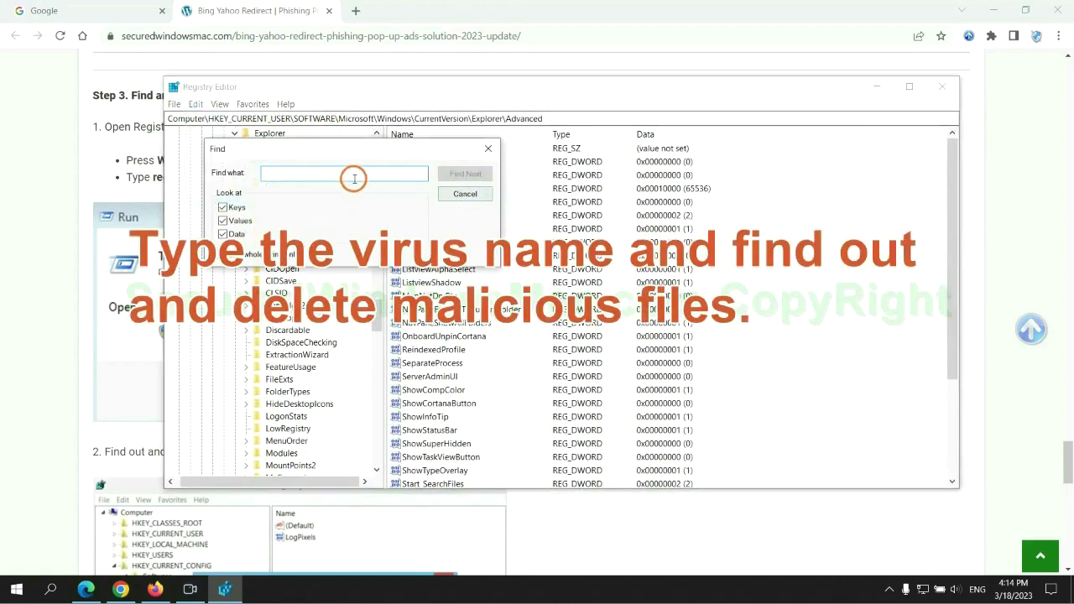
{"action": "type", "text": "App"}
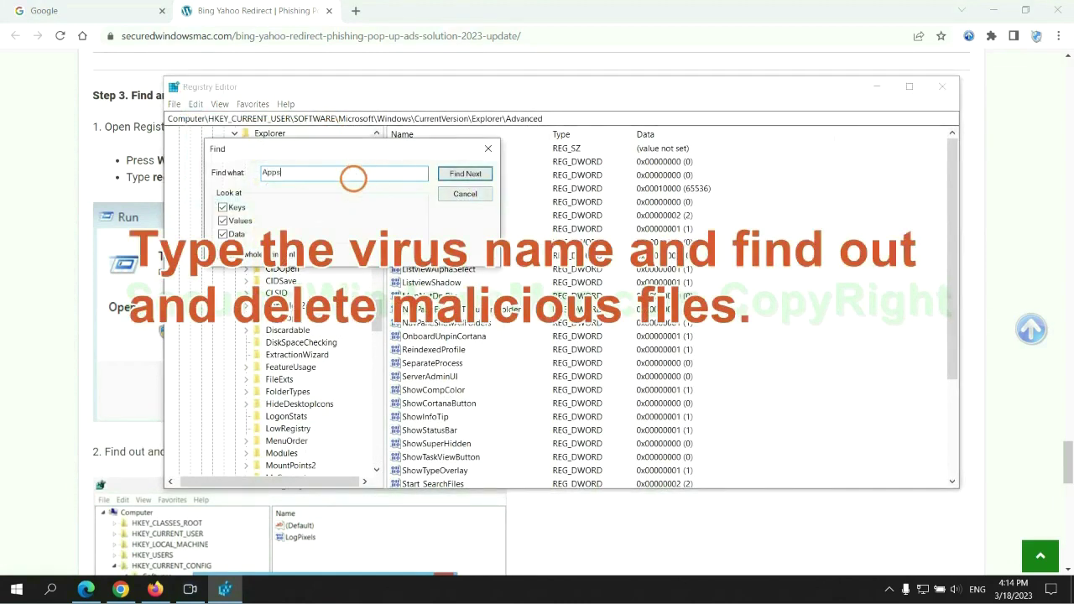
{"action": "type", "text": "s"}
{"action": "key", "text": "Return"}
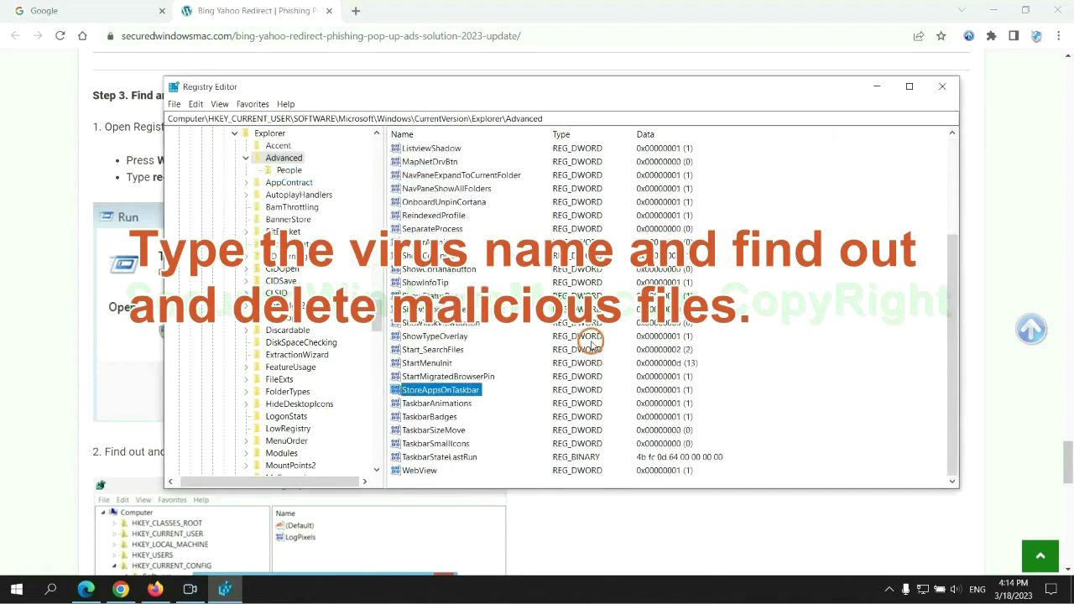
{"action": "right_click", "coordinate": [482, 392]}
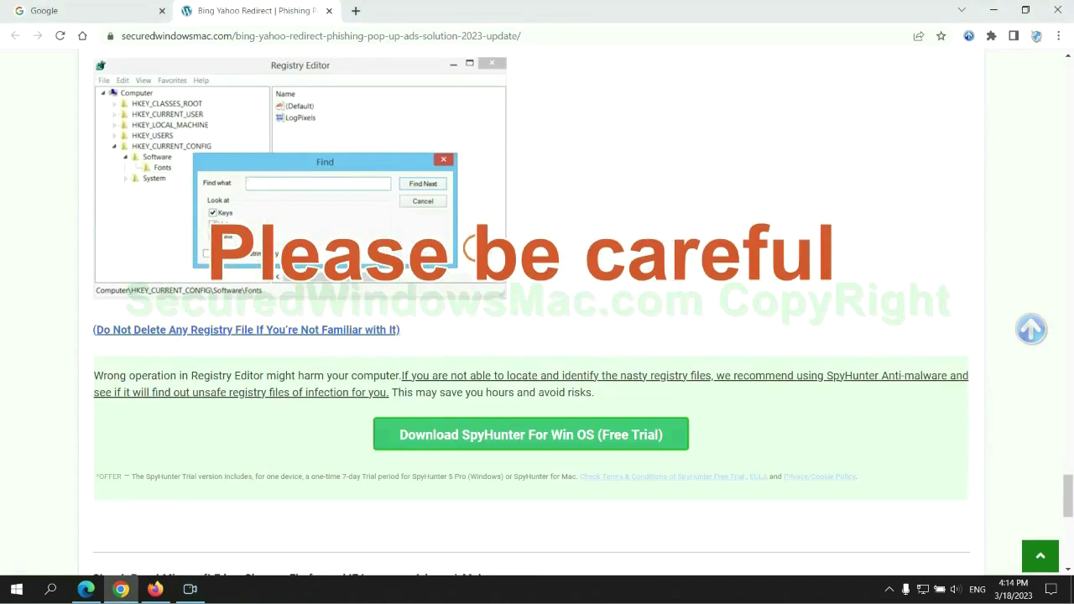
Step: Following Step 4 of the guide, switch to Microsoft Edge and set up Clear browsing data with the All time range
{"action": "scroll", "coordinate": [477, 251], "scroll_direction": "down", "scroll_amount": 1}
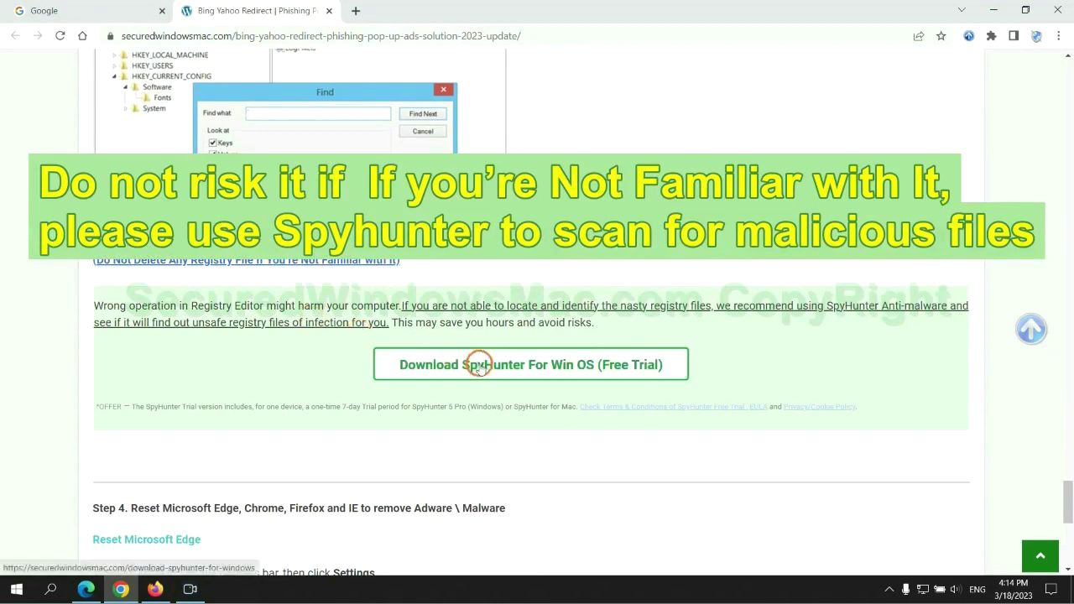
{"action": "scroll", "coordinate": [479, 364], "scroll_direction": "down", "scroll_amount": 5}
{"action": "double_click", "coordinate": [143, 88]}
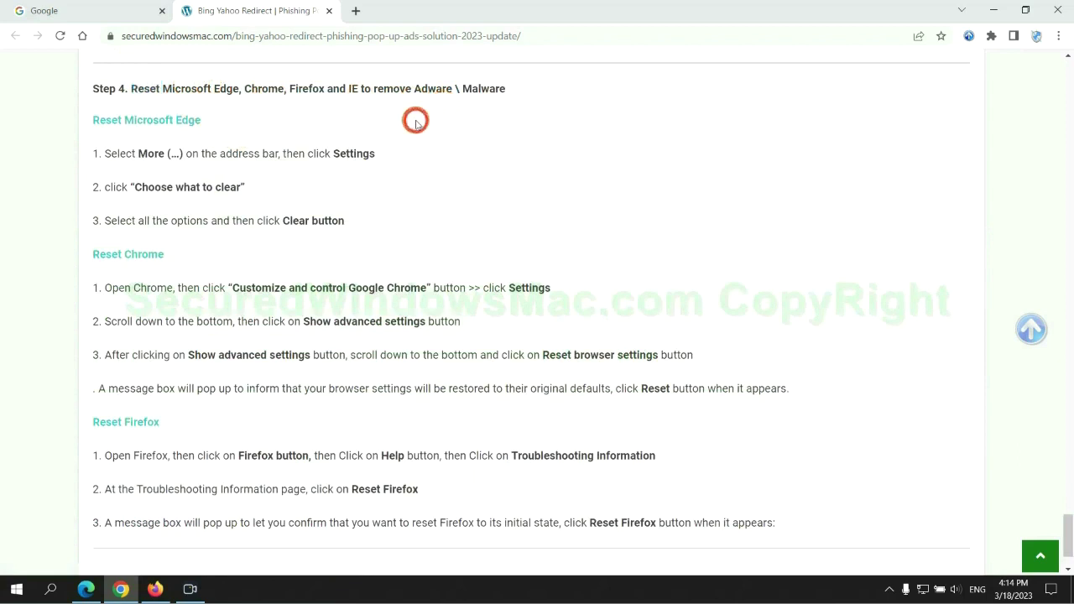
{"action": "left_click", "coordinate": [86, 589]}
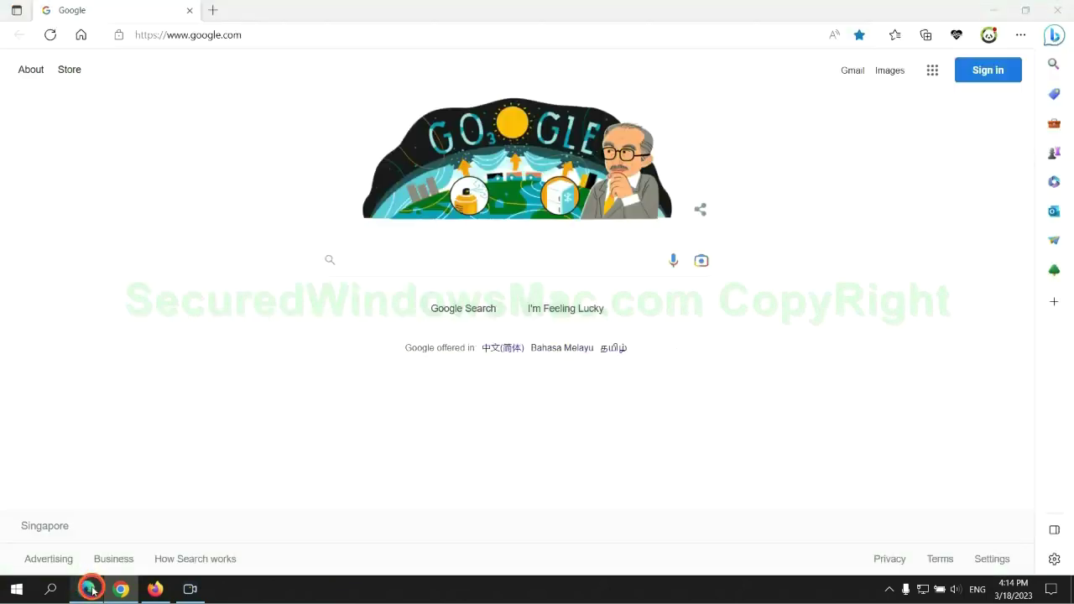
{"action": "left_click", "coordinate": [1016, 38]}
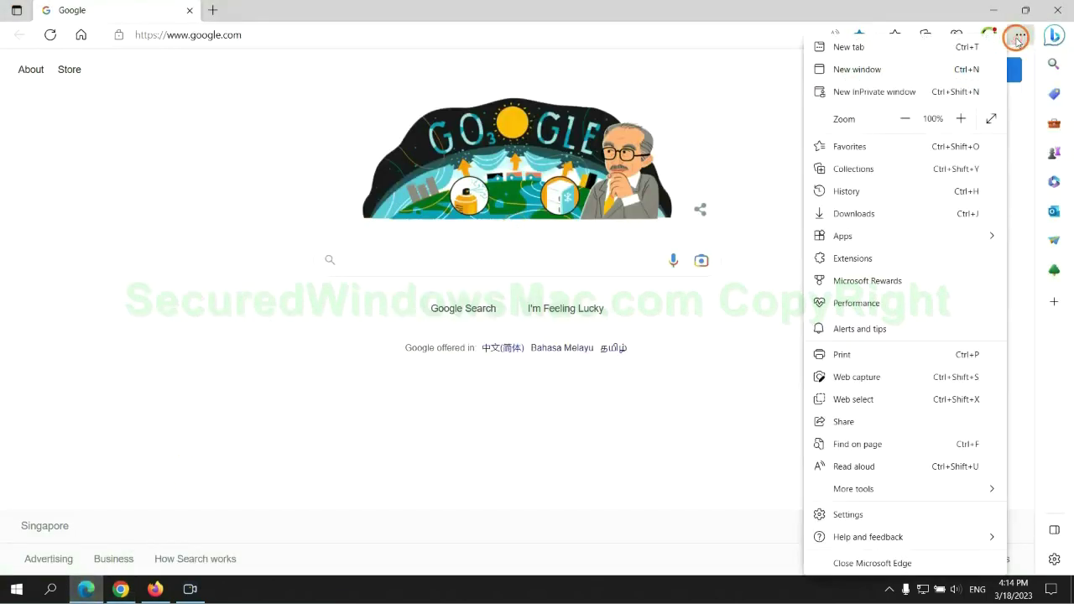
{"action": "left_click", "coordinate": [844, 517]}
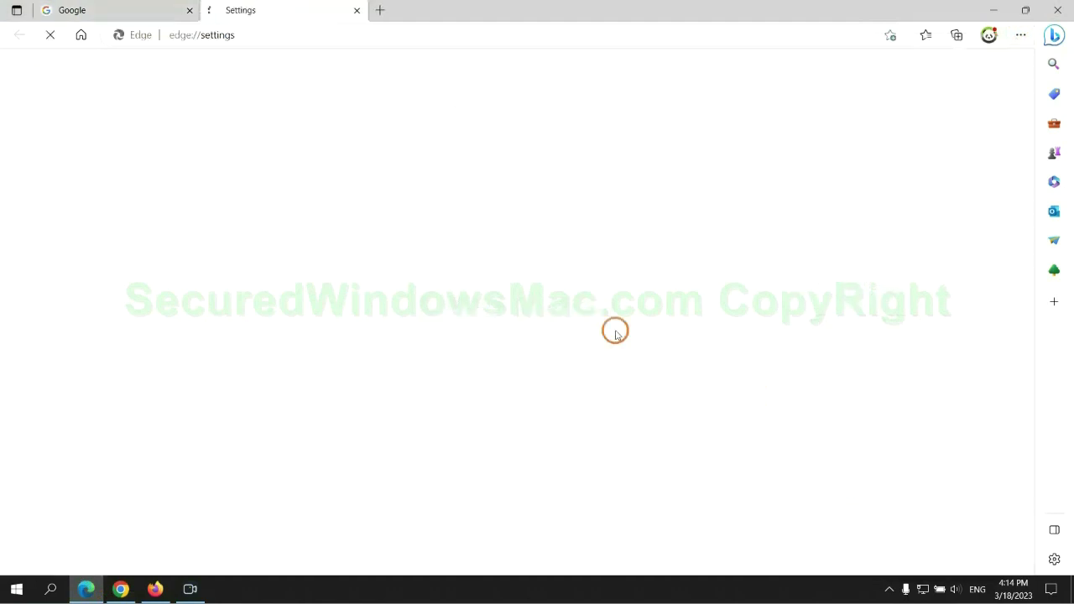
{"action": "left_click", "coordinate": [173, 168]}
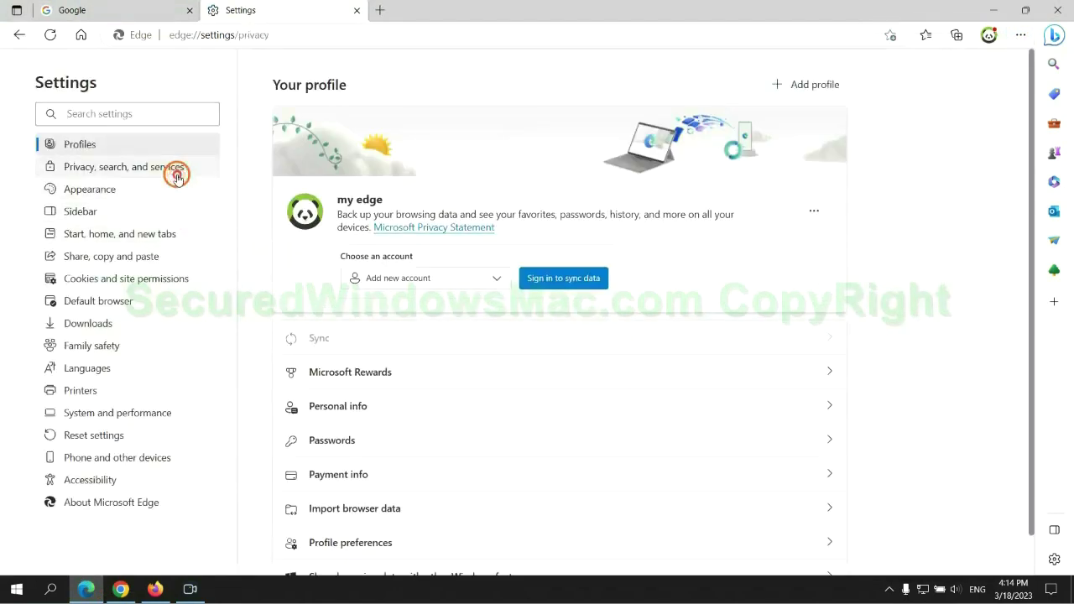
{"action": "scroll", "coordinate": [988, 407], "scroll_direction": "down", "scroll_amount": 3}
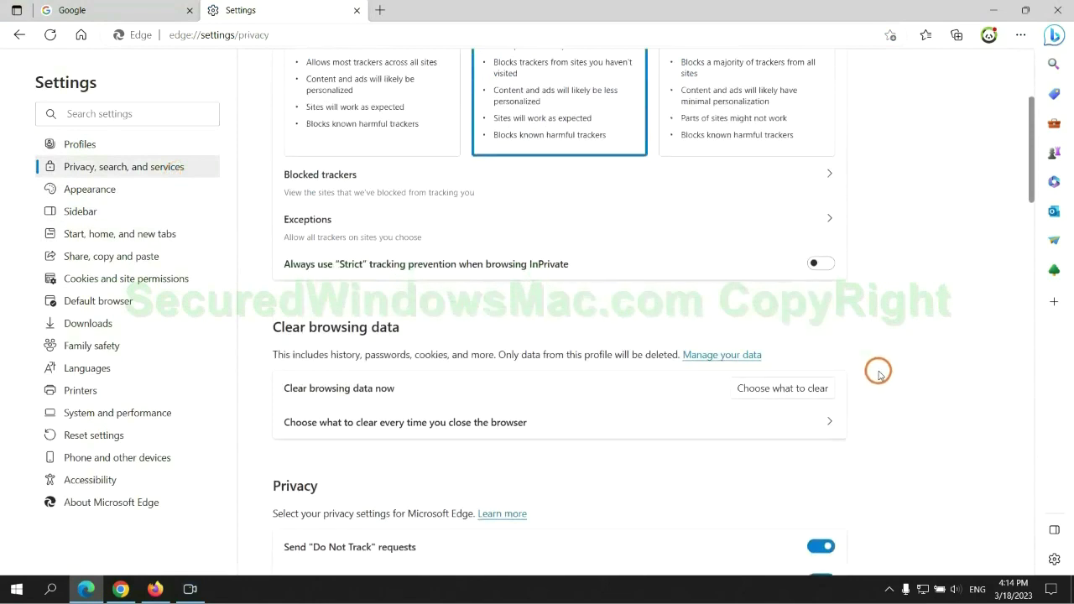
{"action": "left_click", "coordinate": [797, 388]}
{"action": "left_click", "coordinate": [473, 433]}
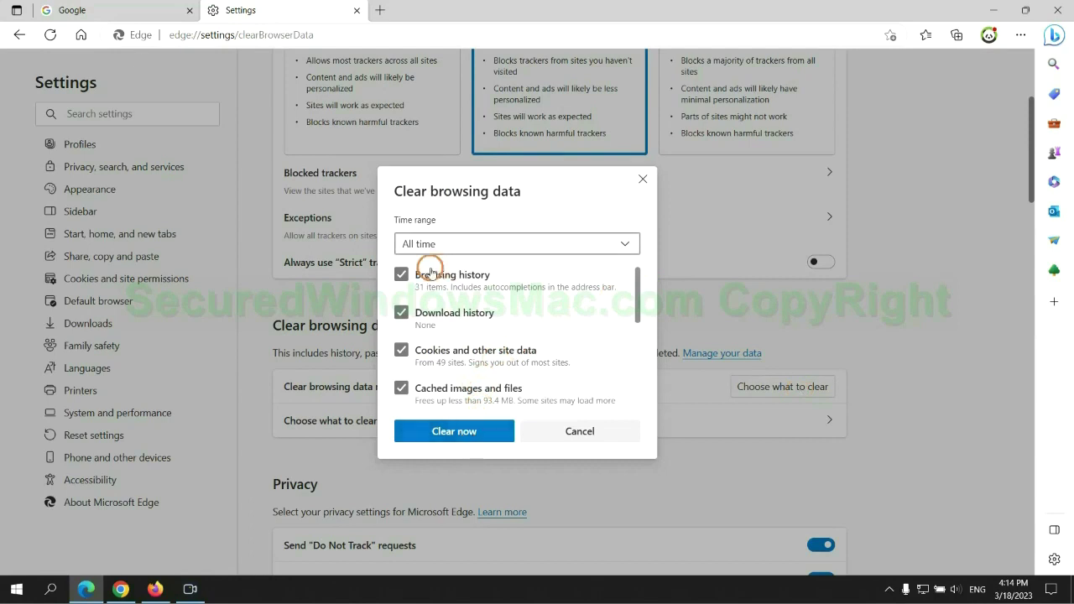
Step: Switch to Chrome, search its settings for "reset", and bring up the confirmation for resetting settings to their defaults
{"action": "left_click", "coordinate": [121, 589]}
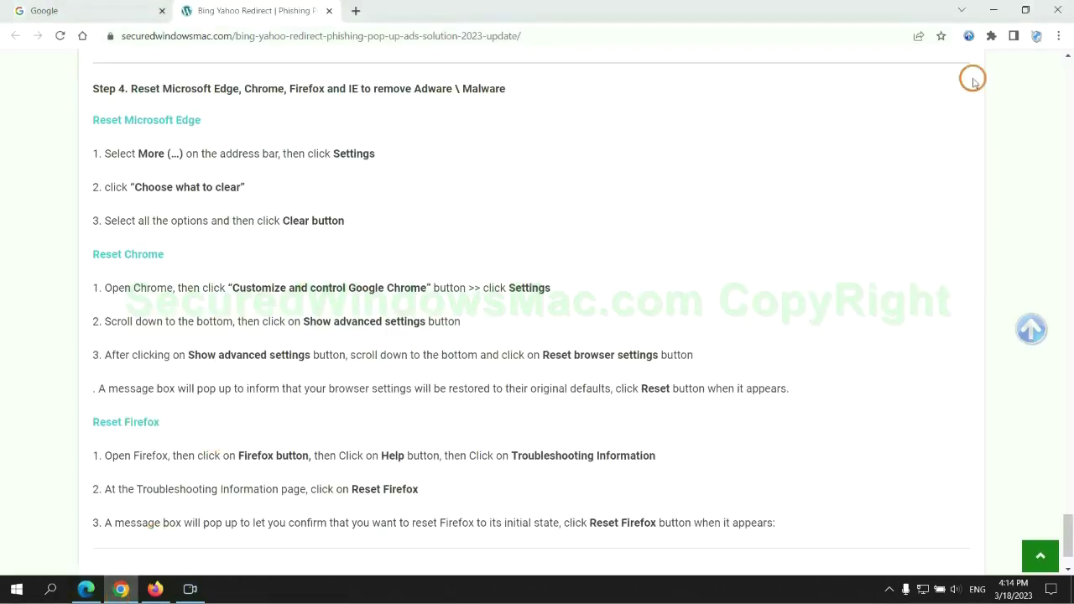
{"action": "left_click", "coordinate": [1058, 38]}
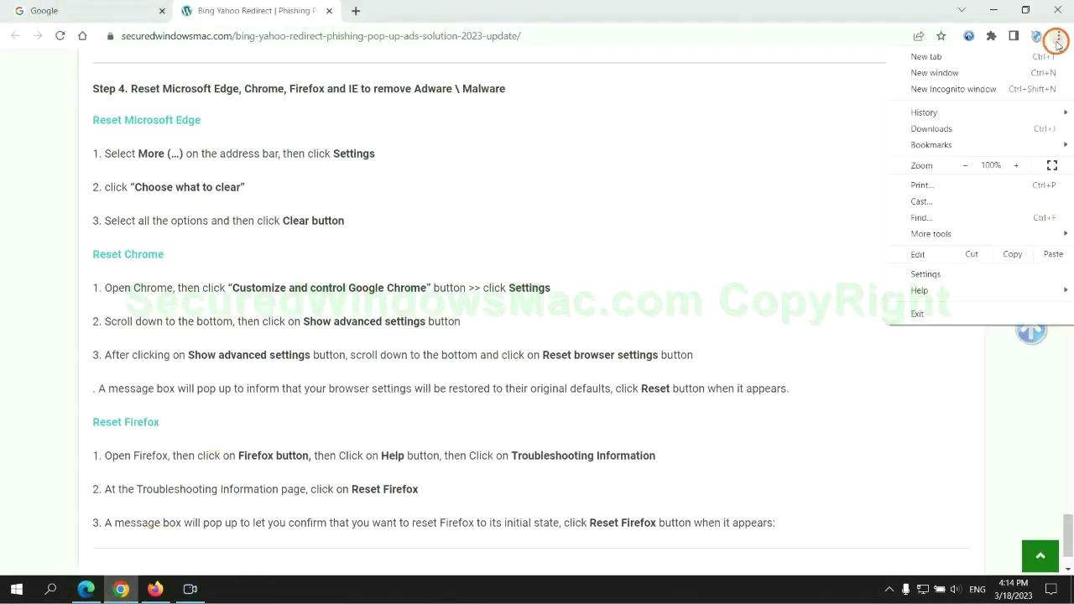
{"action": "left_click", "coordinate": [930, 272]}
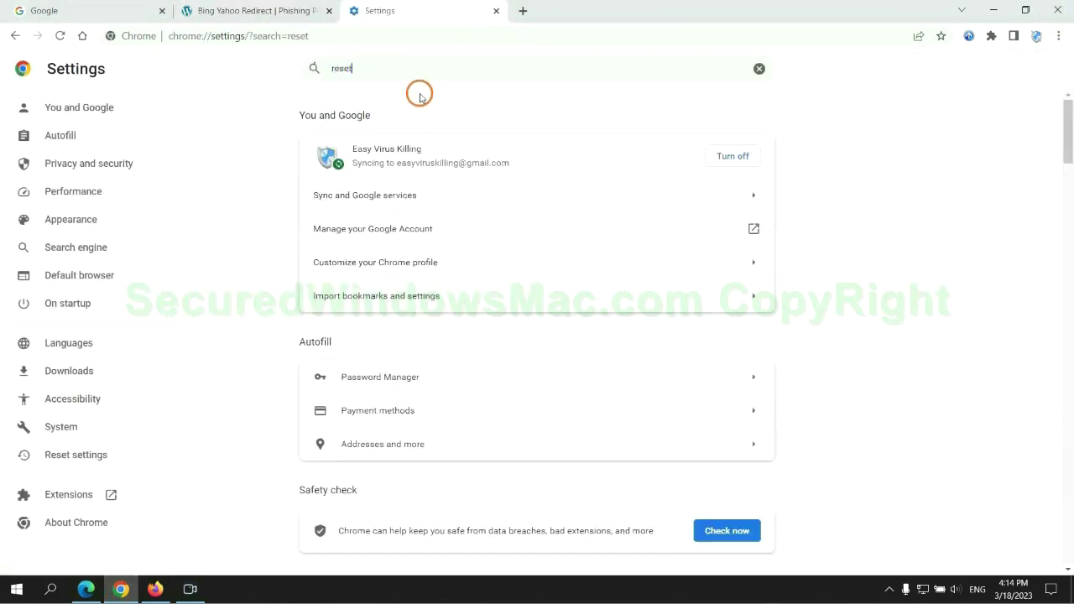
{"action": "left_click", "coordinate": [563, 373]}
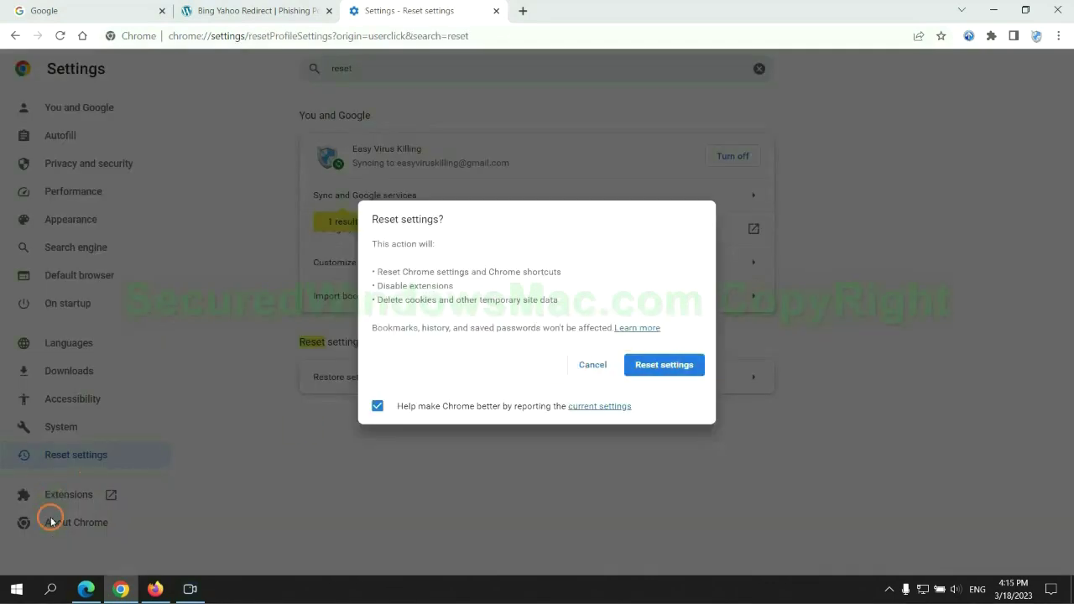
Step: Switch to Firefox and bring up the Refresh Firefox confirmation from the Troubleshooting Information page
{"action": "left_click", "coordinate": [152, 589]}
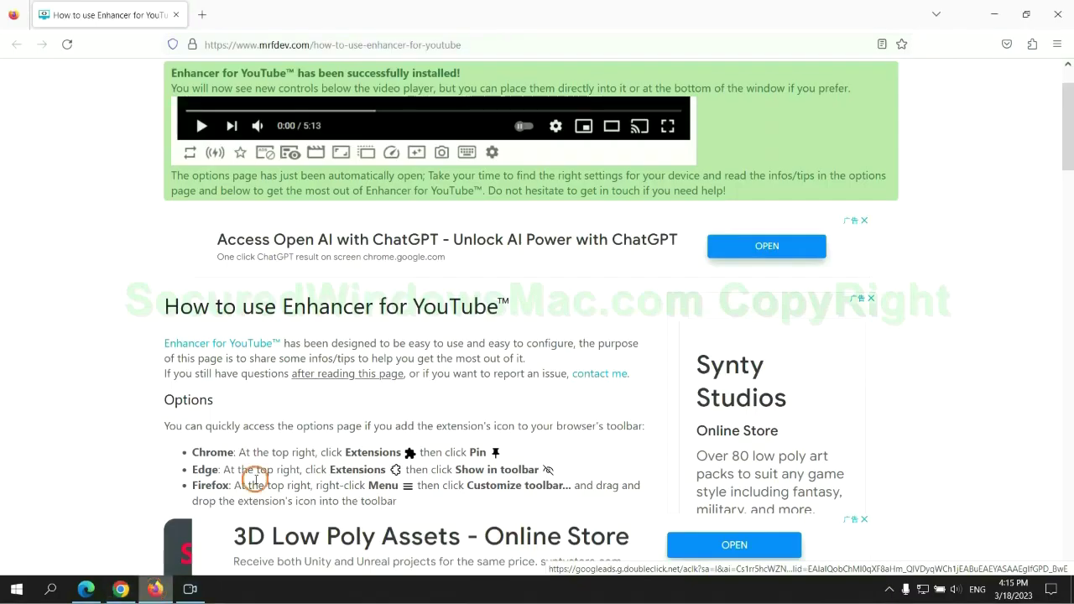
{"action": "left_click", "coordinate": [1055, 46]}
{"action": "left_click", "coordinate": [906, 428]}
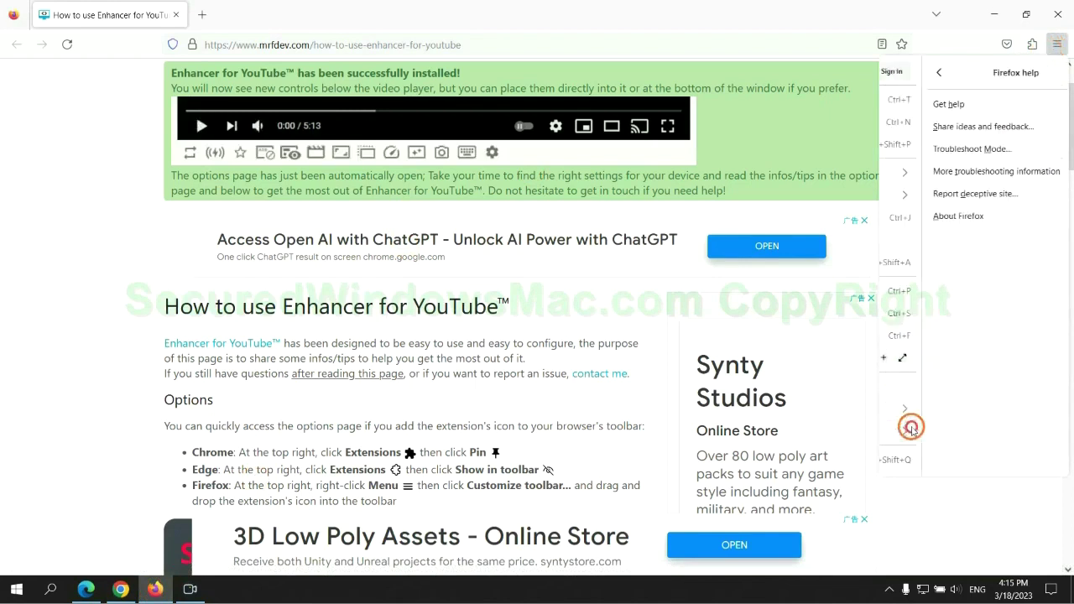
{"action": "left_click", "coordinate": [957, 171]}
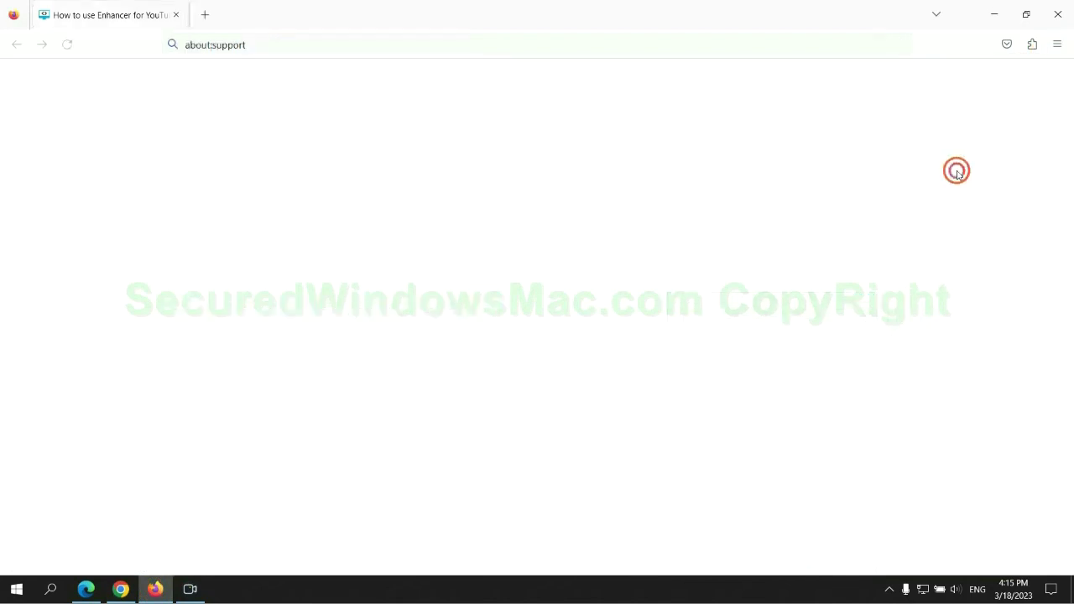
{"action": "left_click", "coordinate": [742, 163]}
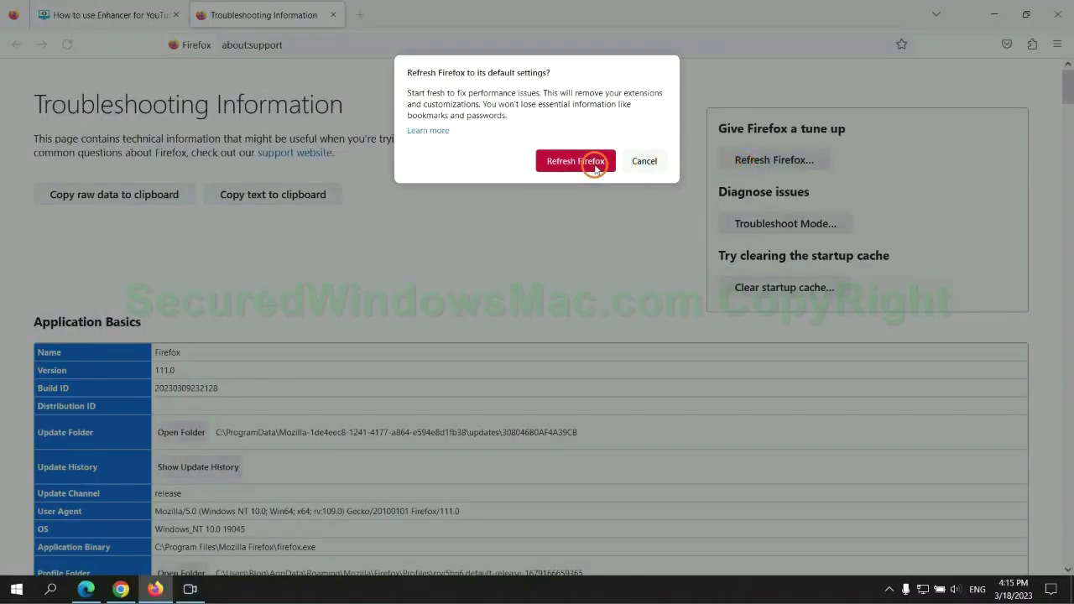
Step: Return to the guide in Chrome and read the closing note about problems remaining after manual removal
{"action": "left_click", "coordinate": [120, 589]}
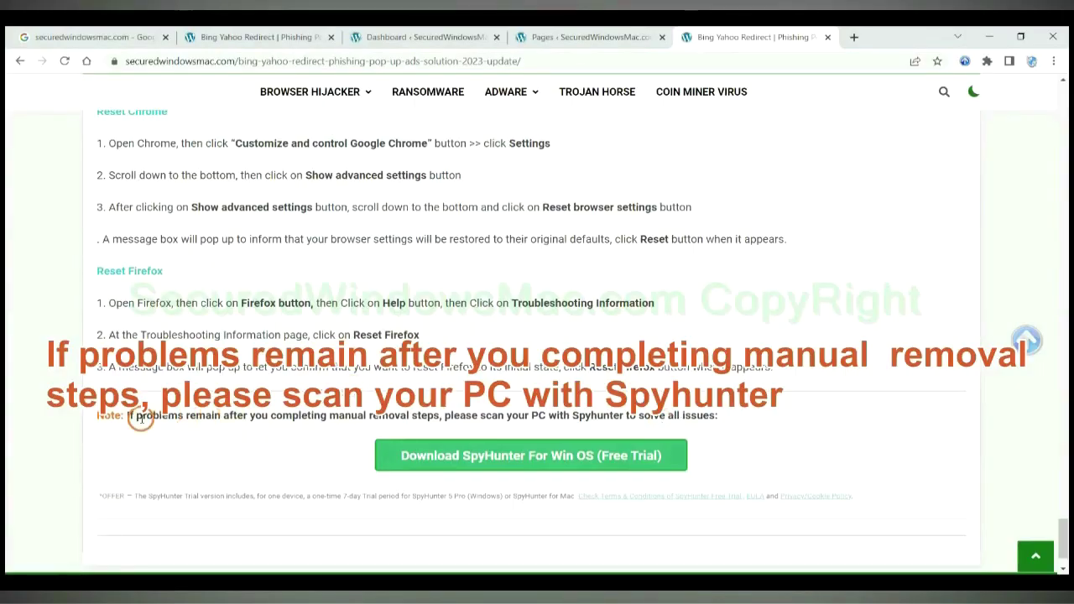
{"action": "left_click_drag", "start_coordinate": [136, 417], "coordinate": [220, 420]}
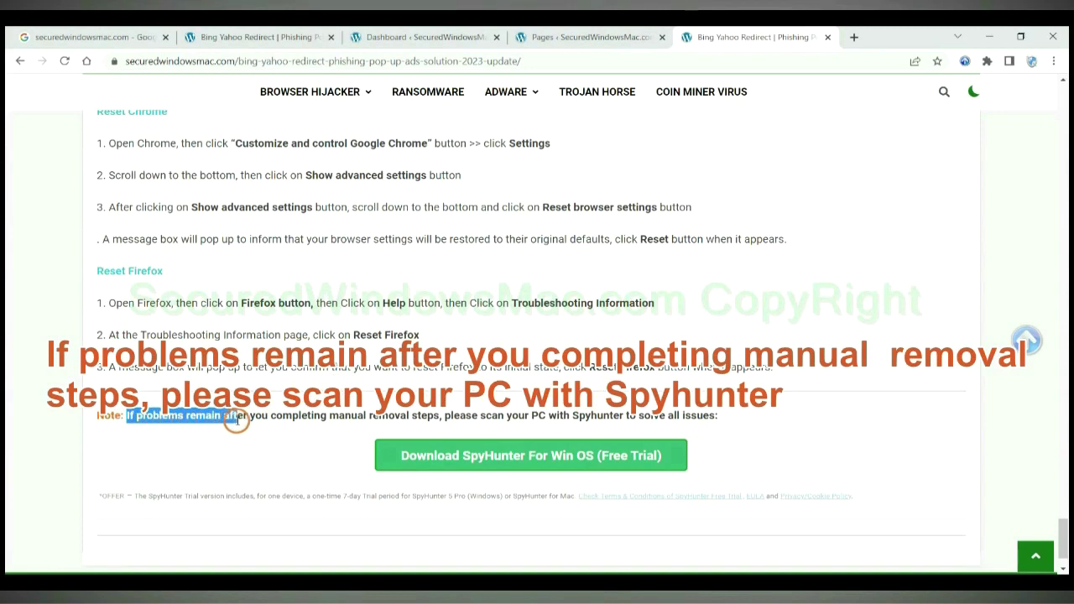